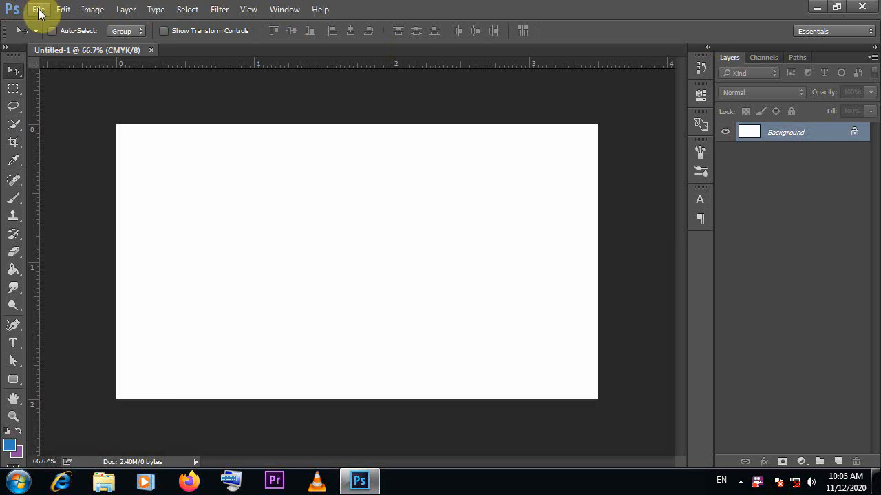
Open the close-up-black-marble-textured-background image and place it over the whole blank card
left_click(37, 10)
left_click(61, 37)
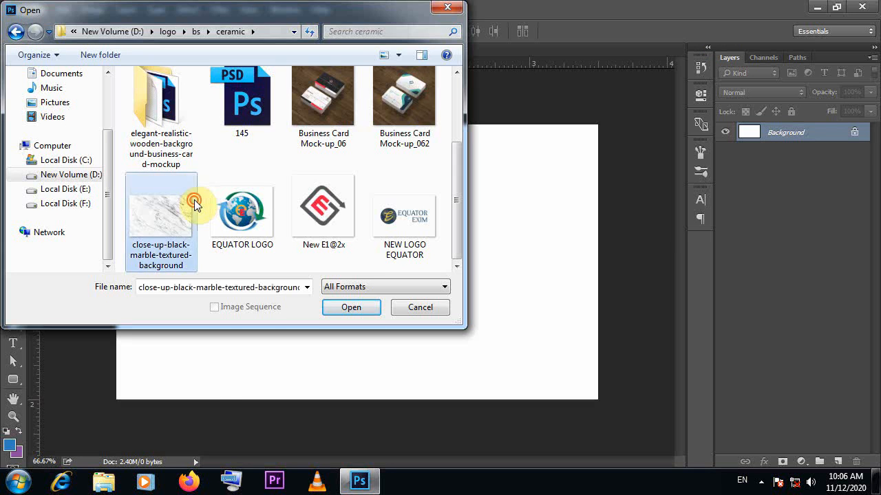
double_click(192, 196)
left_click_drag(406, 209, 403, 323)
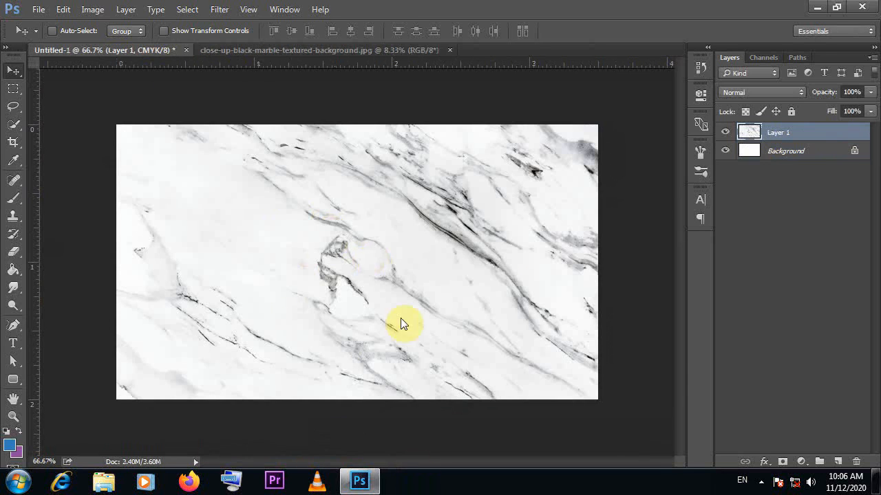
Draw a rectangle about 634 × 371 px across the card's upper middle, starting slightly above its top edge
left_click(19, 379)
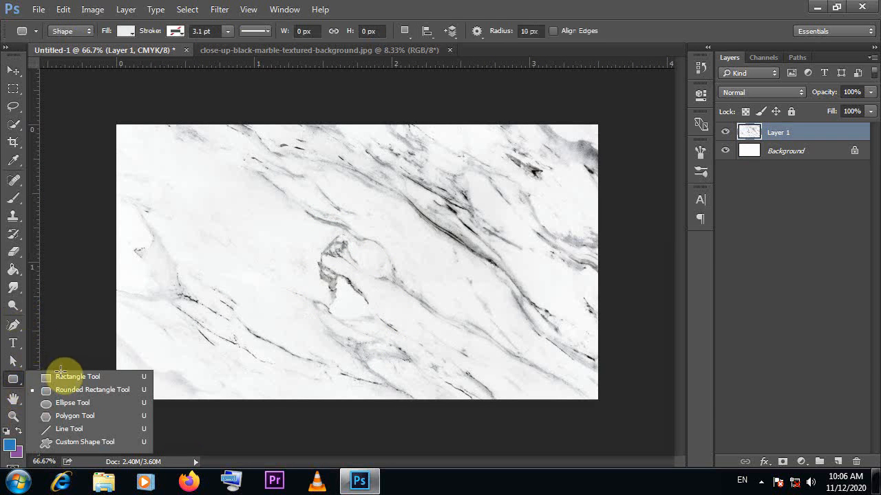
left_click(63, 378)
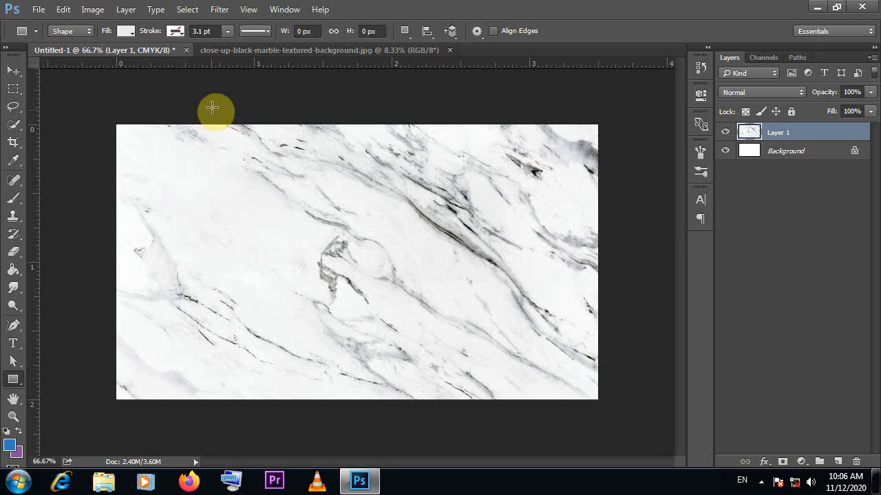
left_click_drag(212, 108, 501, 278)
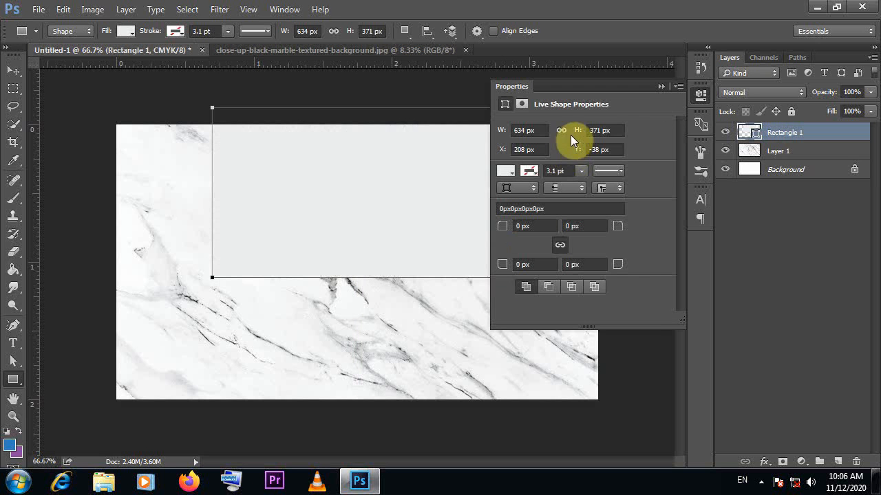
Fill the rectangle with solid black
left_click(505, 173)
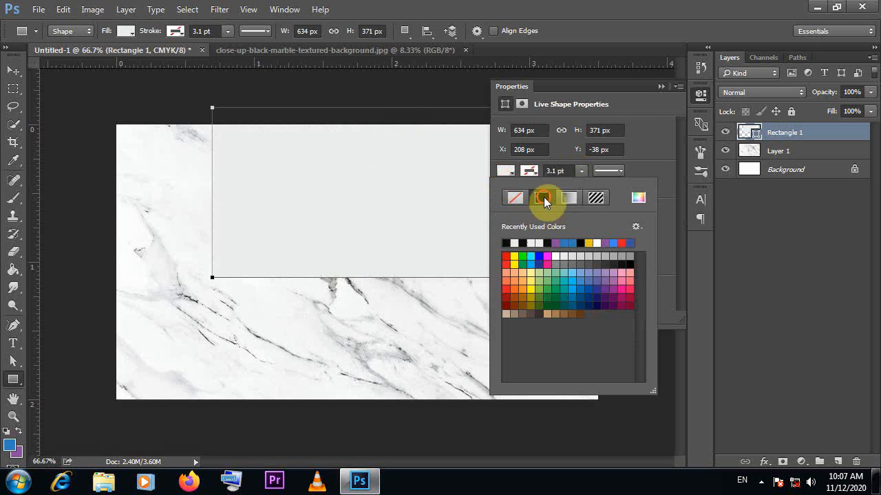
left_click(508, 242)
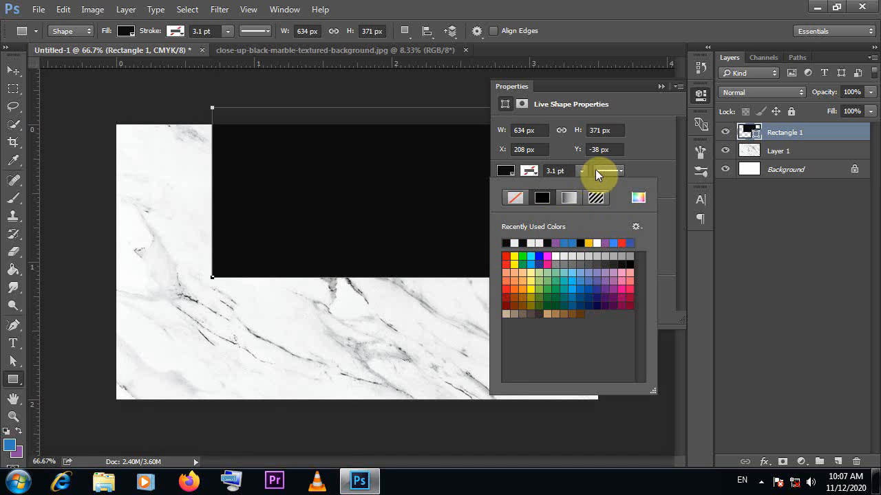
left_click(568, 198)
scroll(618, 267, "down", 1)
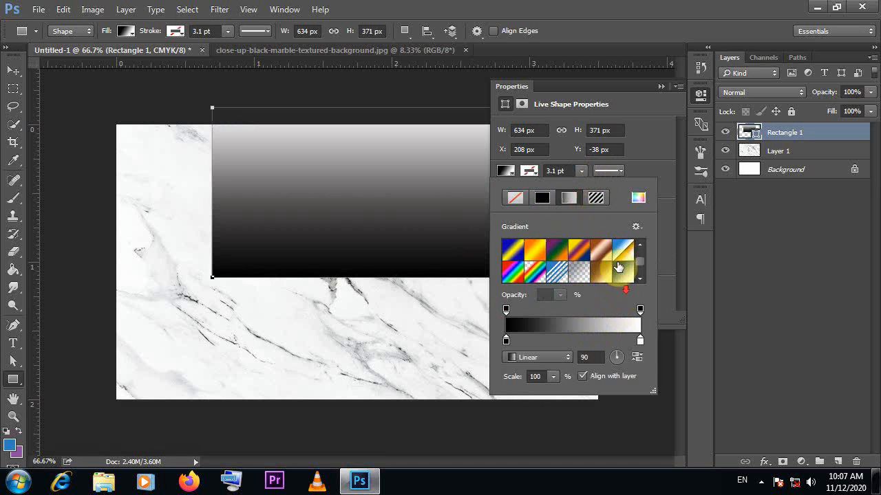
scroll(639, 248, "down", 1)
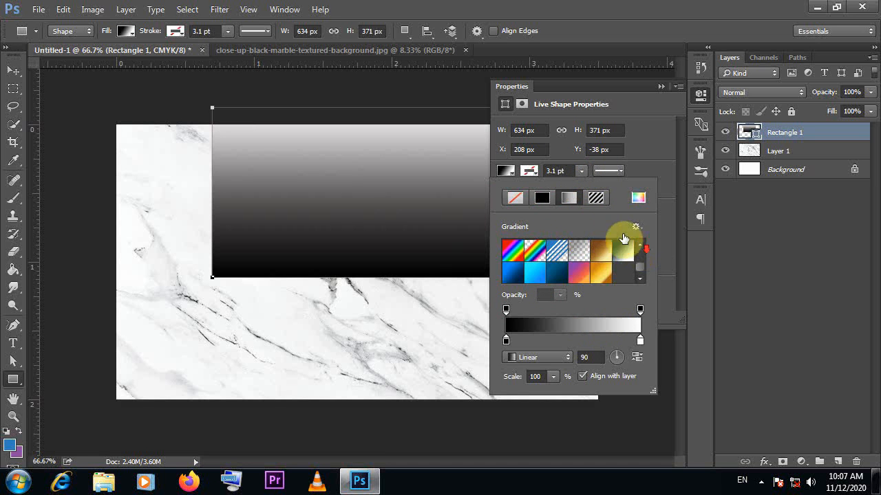
left_click(545, 198)
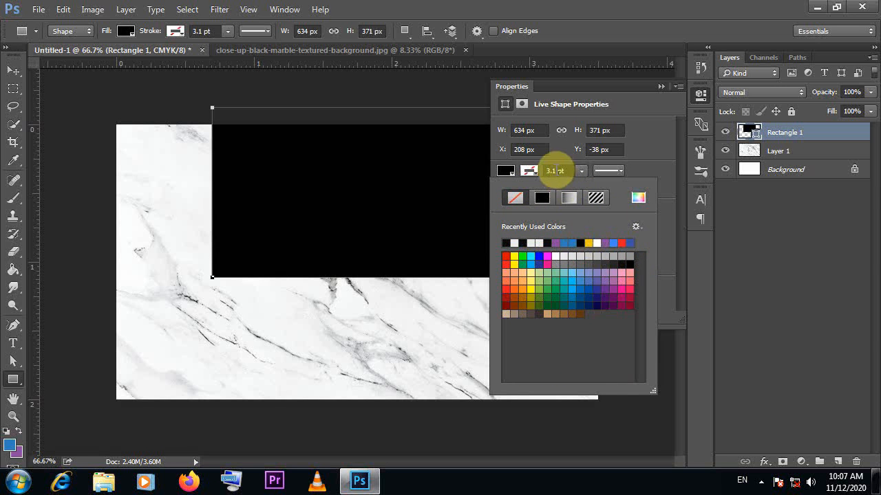
Give the rectangle's stroke the orange-gold gradient preset
left_click(569, 199)
left_click(600, 272)
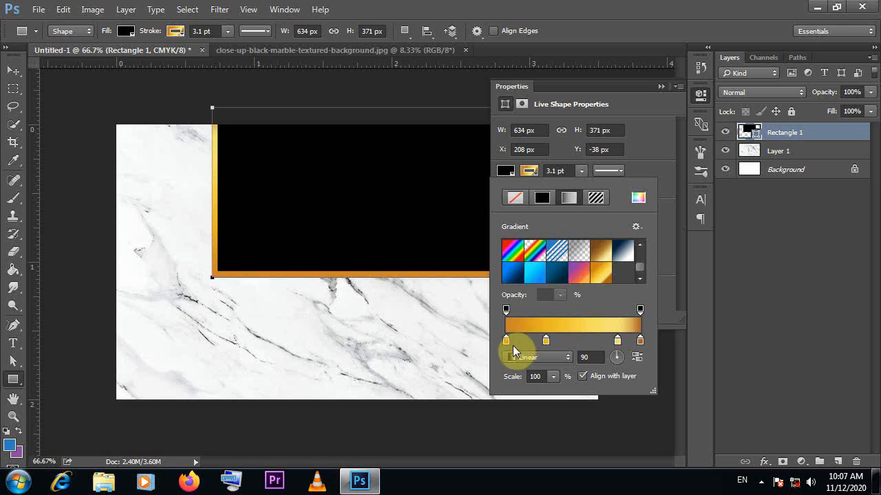
left_click(648, 157)
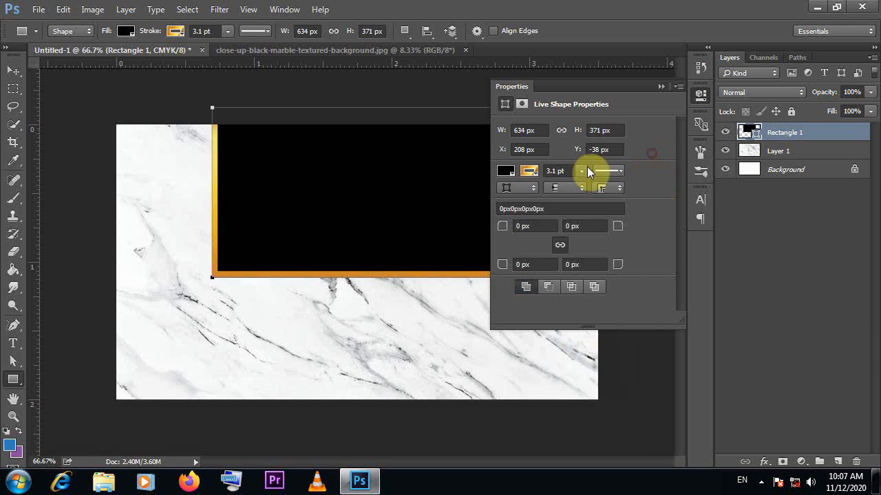
Set the rectangle's stroke width to 1.5 pt and nudge the rectangle slightly upward
left_click(554, 170)
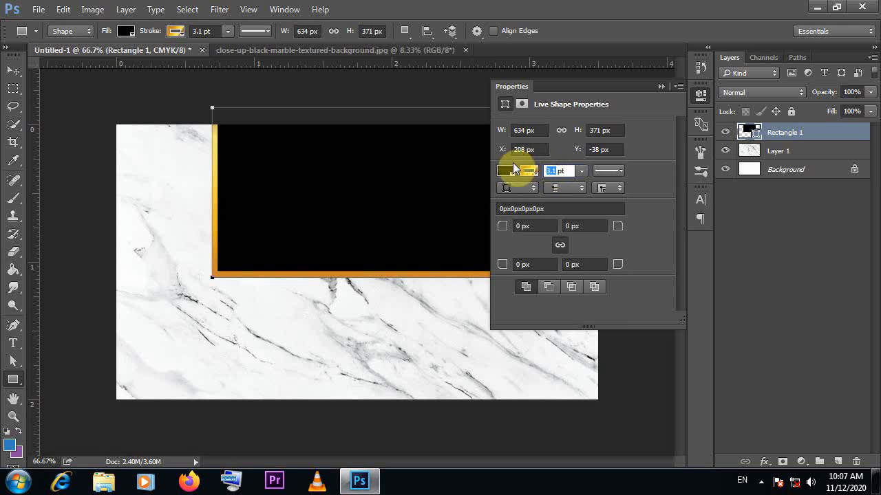
type("1.")
key("Return")
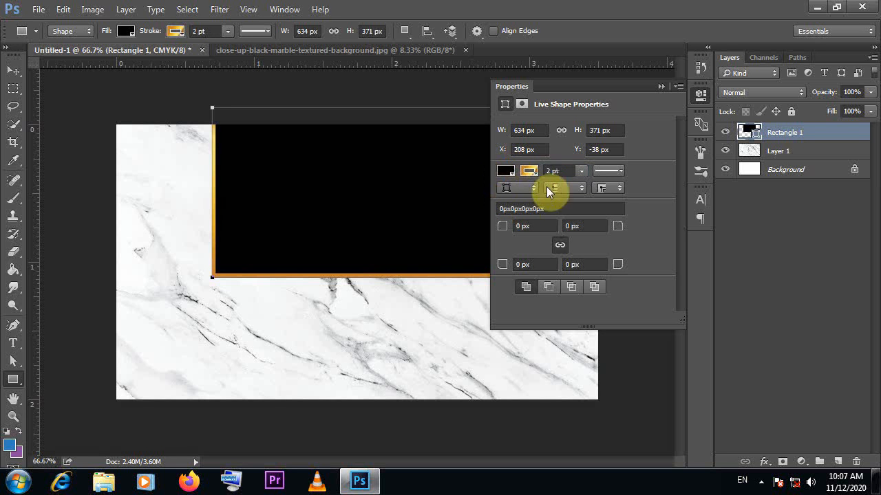
left_click(549, 171)
type("1.5")
key("Return")
left_click(659, 86)
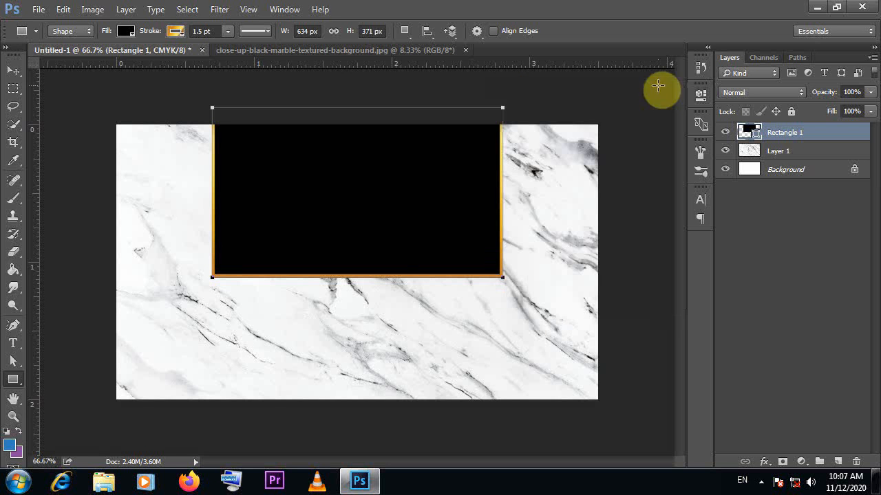
left_click(10, 73)
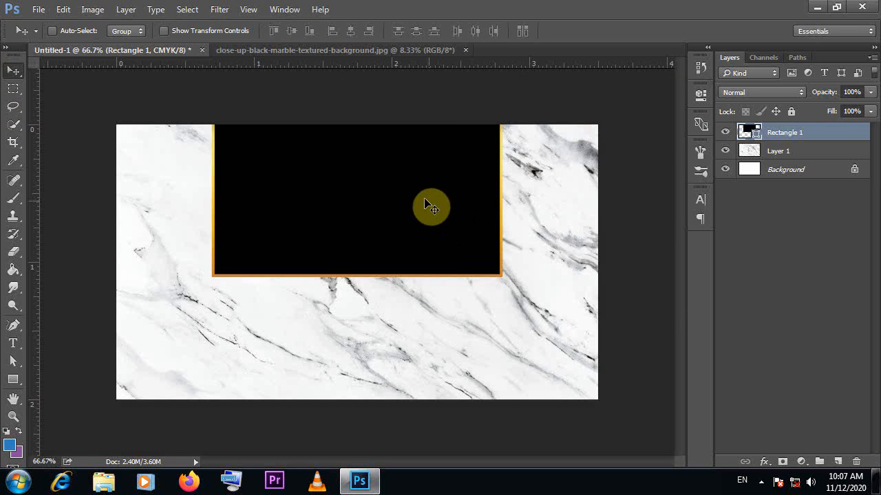
mouse_move(428, 203)
left_mouse_down()
mouse_move(422, 216)
mouse_move(423, 198)
left_mouse_up()
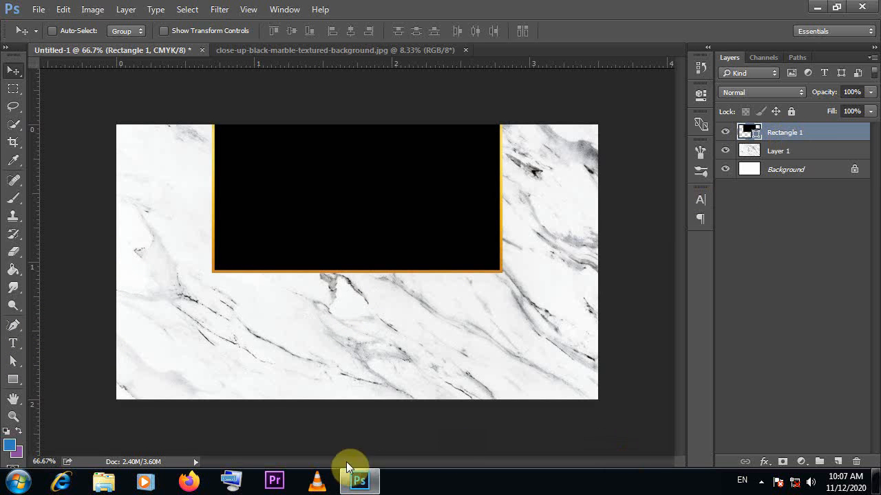
Open the New E1@2x logo image and bring it into the card document as a new layer
left_click(38, 9)
left_click(53, 37)
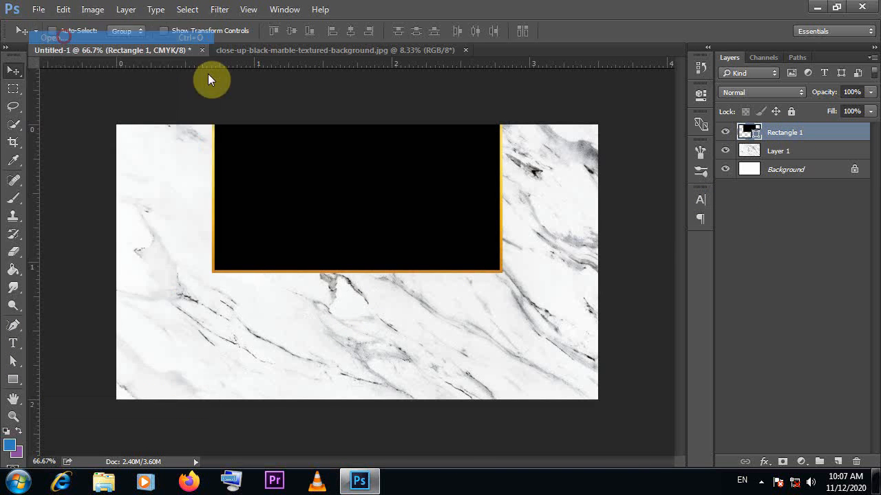
double_click(285, 216)
left_click_drag(178, 41, 299, 309)
Scale the logo down proportionally and centre it in the upper part of the black rectangle
key("ctrl+t")
left_click_drag(511, 222, 330, 349)
left_click_drag(440, 264, 269, 380)
left_click_drag(653, 178, 342, 335)
left_click_drag(314, 451, 431, 296)
left_click_drag(518, 245, 254, 399)
left_click_drag(241, 450, 499, 133)
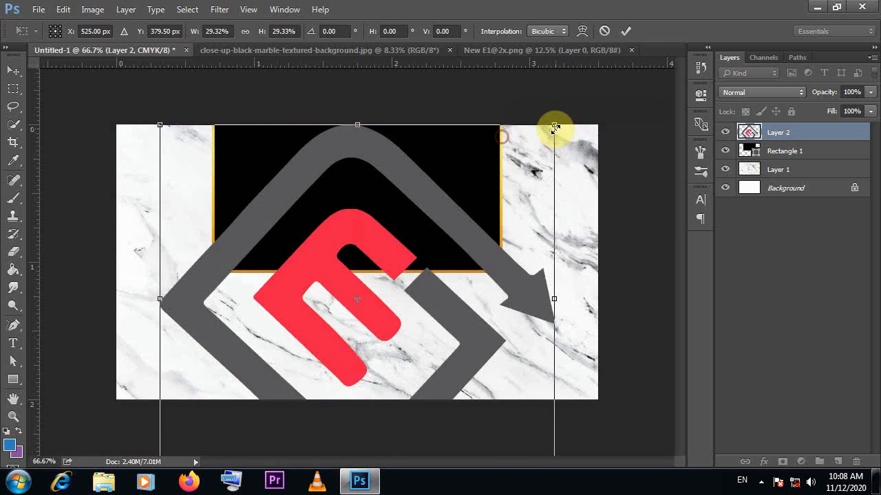
left_click_drag(554, 127, 414, 245)
left_click_drag(390, 291, 403, 192)
left_click_drag(427, 245, 403, 204)
left_click(624, 30)
left_click_drag(348, 221, 348, 215)
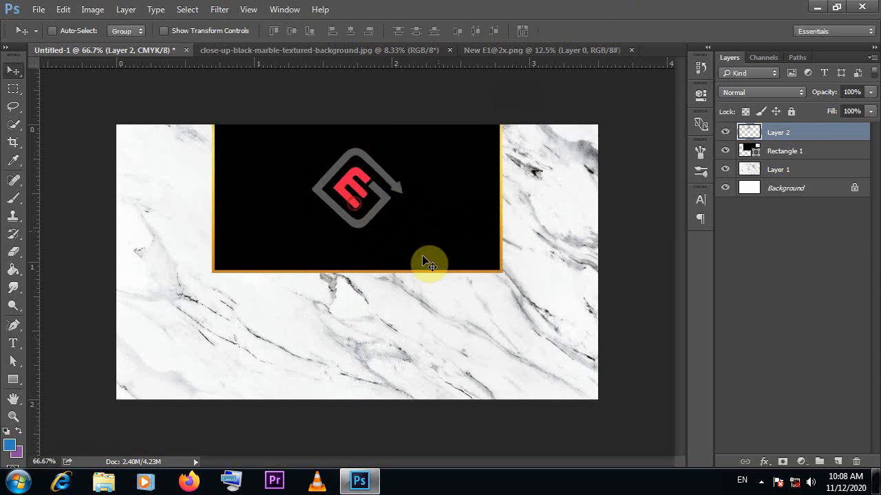
Cut the logo's shape out of the rasterized Rectangle 1 layer and hide the logo layer
left_click(748, 134, "ctrl")
right_click(772, 147)
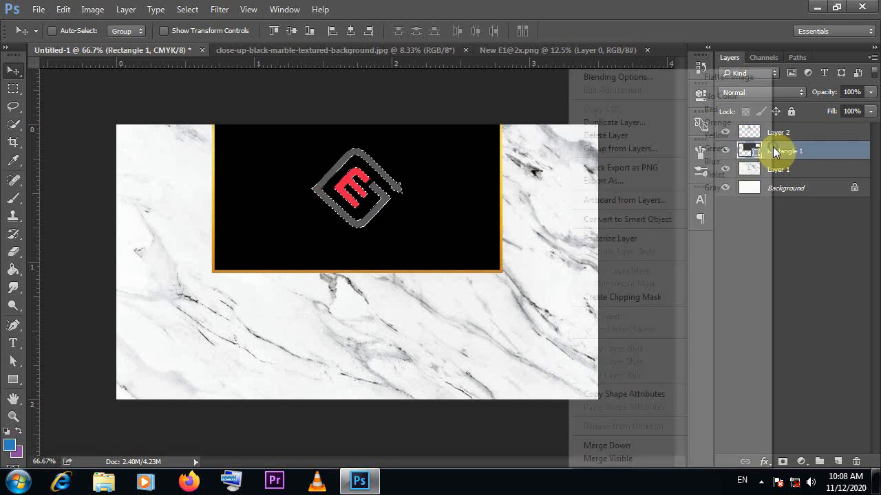
left_click(588, 239)
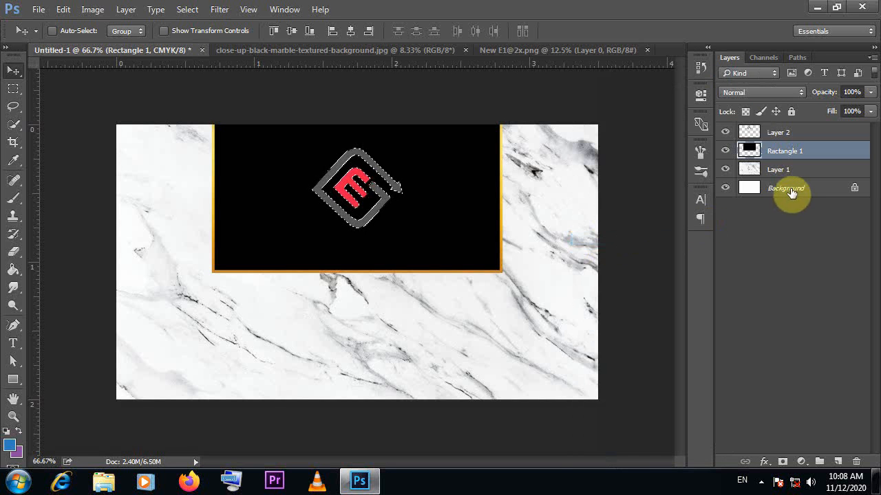
key("Delete")
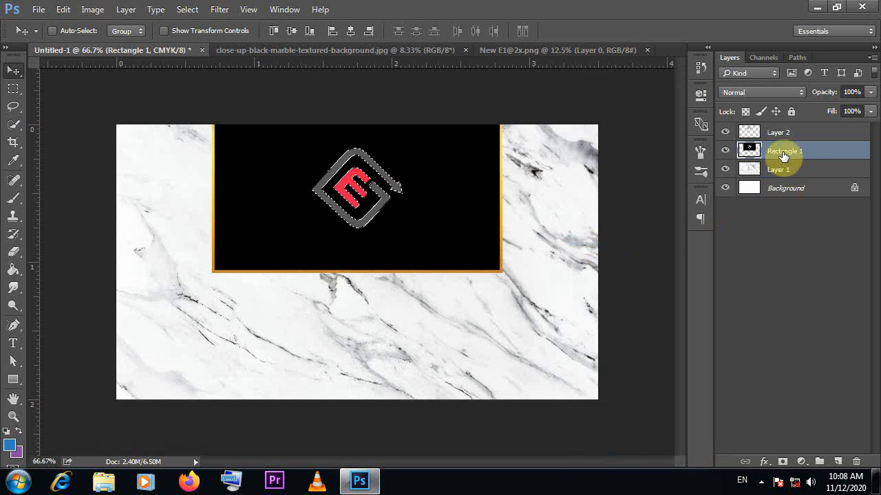
left_click(725, 131)
key("ctrl+d")
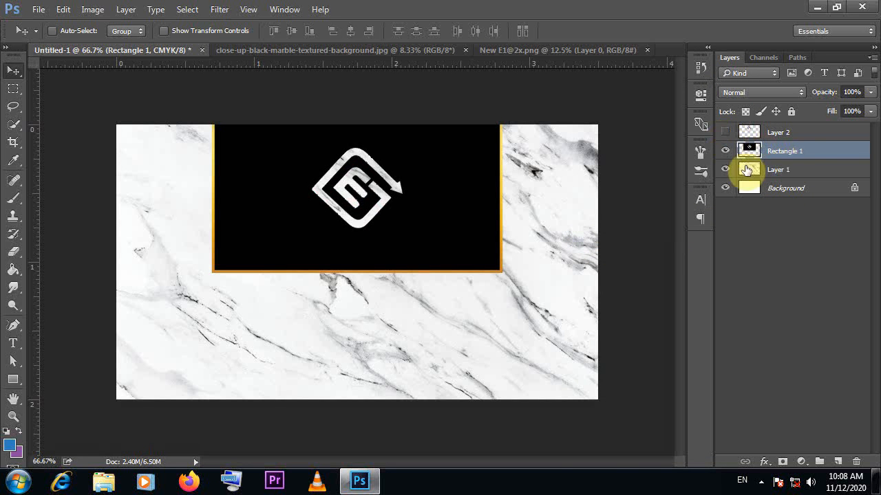
Add the text "EQUTOR" in COUTURE Bold on the black rectangle below the logo cut-out
left_click(13, 342)
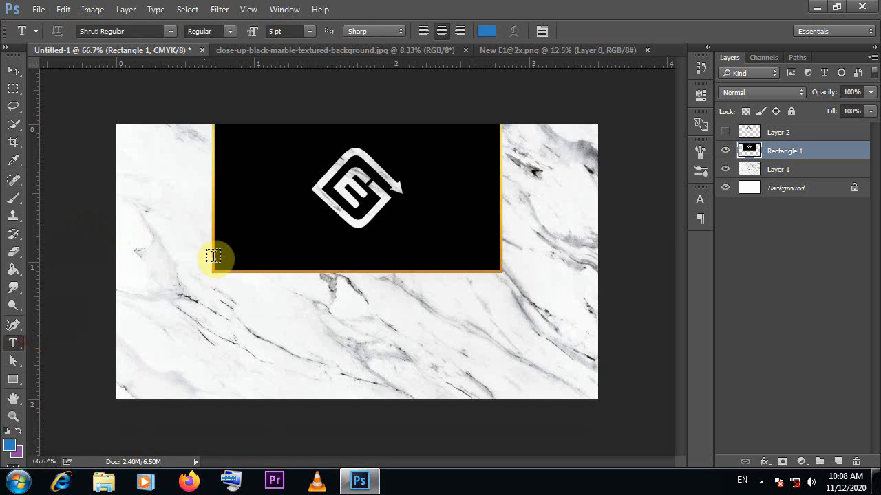
left_click(172, 31)
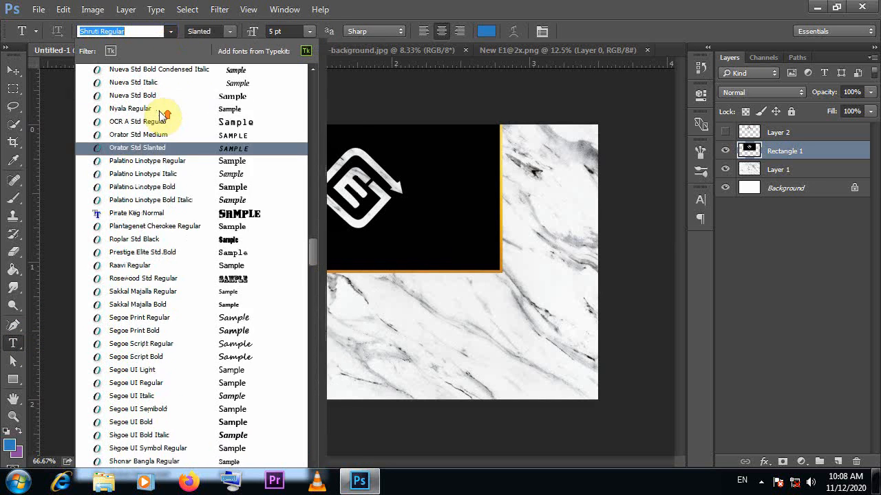
scroll(305, 202, "up", 2)
left_click_drag(324, 252, 338, 139)
left_click(223, 368)
left_click(297, 250)
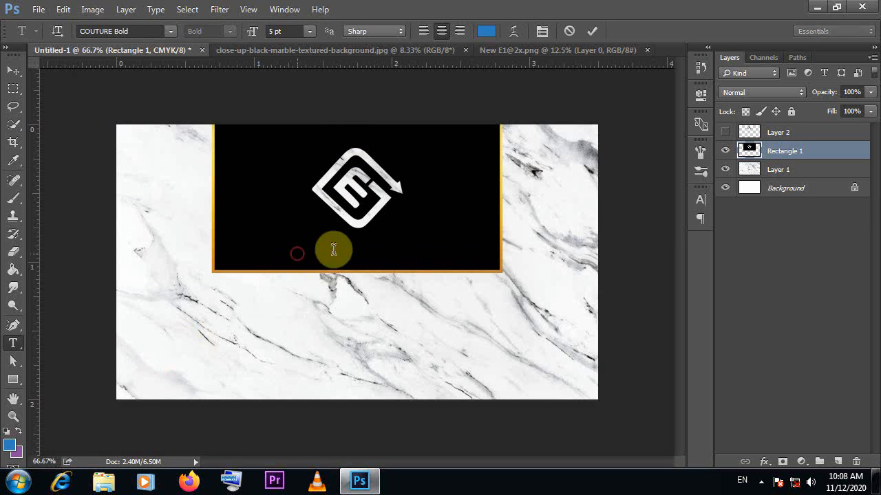
type("EQUTOR")
Change the colour of the whole EQUTOR text to white
key("ctrl+a")
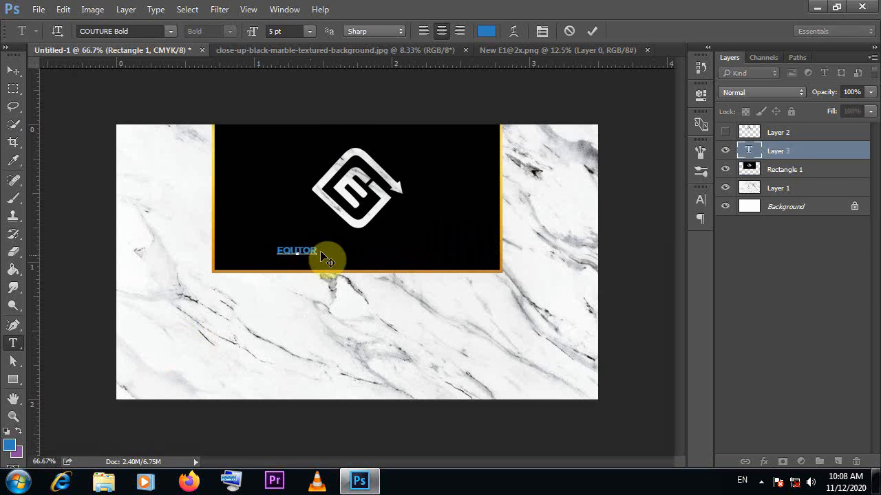
left_click(487, 32)
left_click_drag(476, 160, 452, 116)
key("Return")
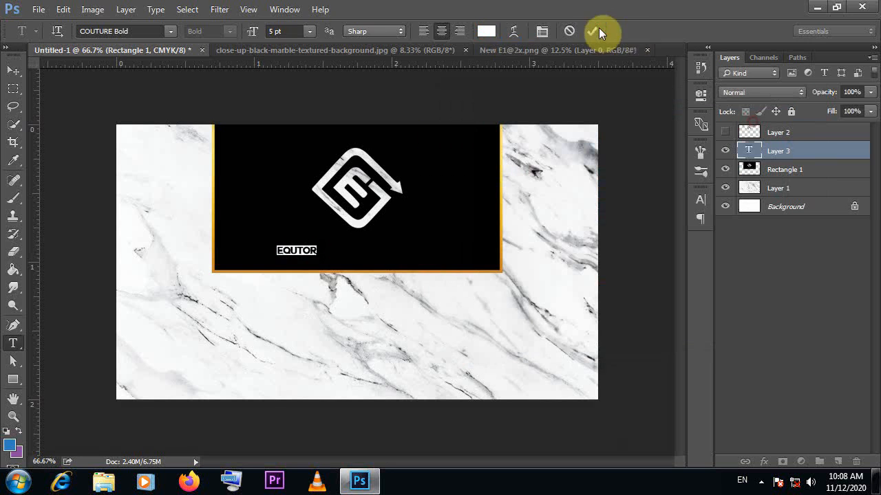
left_click(592, 31)
Move the EQUTOR text beneath the logo and set its font size to 12 pt
left_click(13, 70)
left_click_drag(295, 251, 397, 245)
left_click(701, 199)
left_click(602, 228)
left_click(597, 288)
left_click(602, 227)
left_click(592, 334)
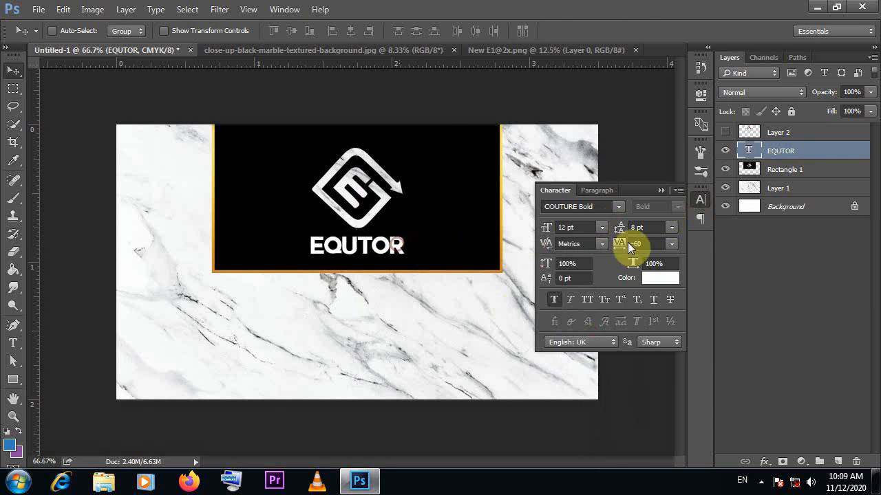
Set the EQUTOR text's tracking to 25 and shift the text slightly to realign it under the logo
left_click(672, 244)
left_click(658, 159)
left_click(671, 244)
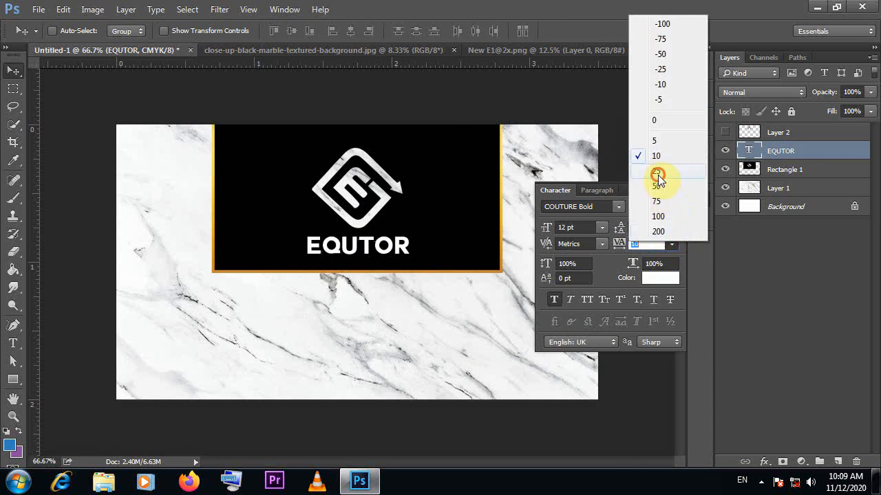
left_click(658, 175)
left_click(661, 188)
left_click_drag(368, 249, 367, 247)
left_click(701, 199)
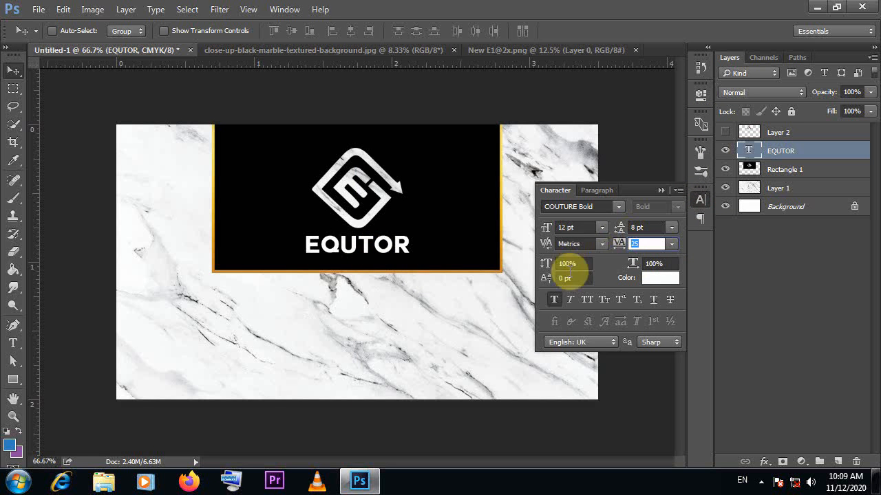
Reduce the EQUTOR text's font size slightly and centre the text beneath the logo
left_click(661, 190)
left_click_drag(373, 256, 383, 248)
left_click(700, 197)
left_click(602, 228)
left_click(599, 307)
left_click(668, 188)
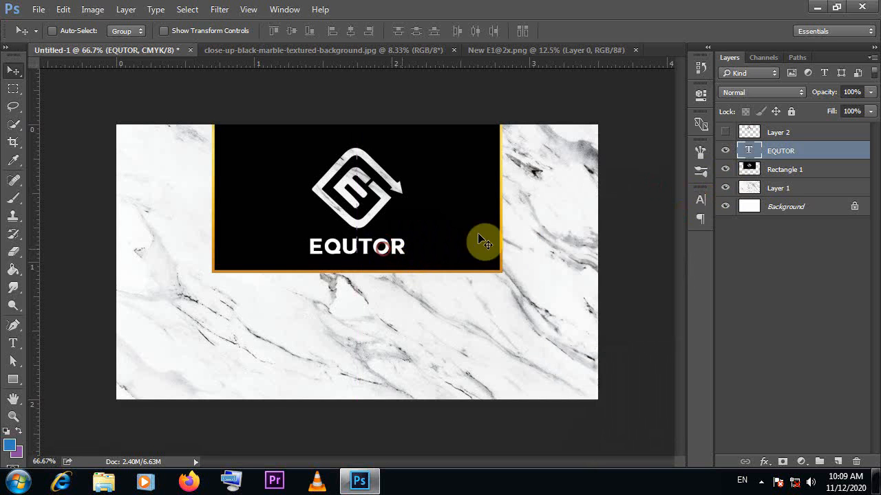
Cut the EQUTOR lettering out of the Rectangle 1 layer and hide the text layer
left_click(772, 174)
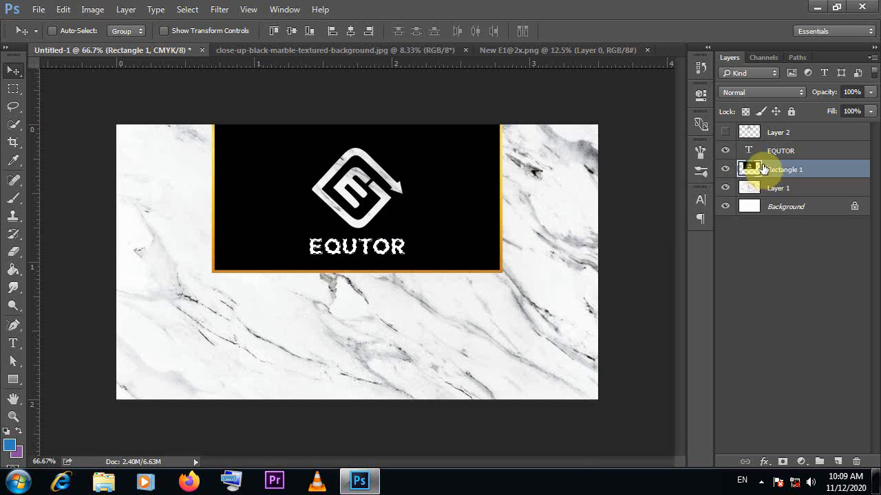
key("ctrl+d")
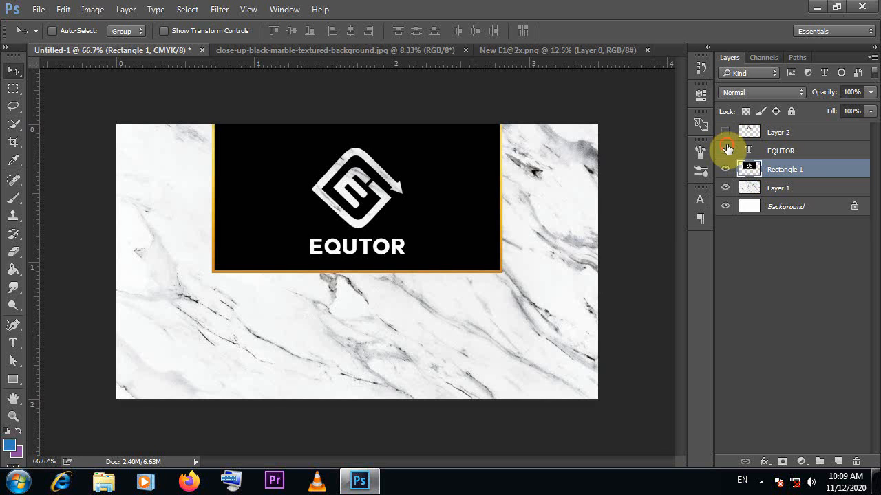
Add a drop shadow to the Rectangle 1 layer and set its distance to 10 px
left_click(798, 150)
left_click(822, 170)
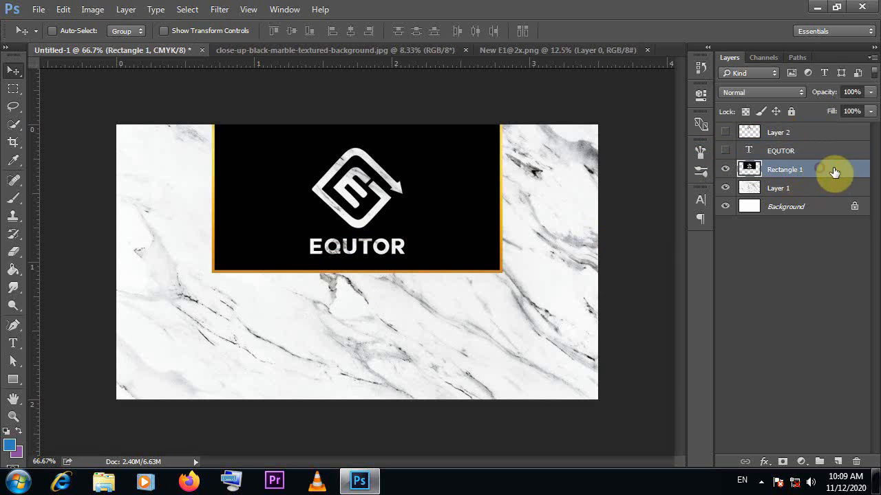
double_click(834, 171)
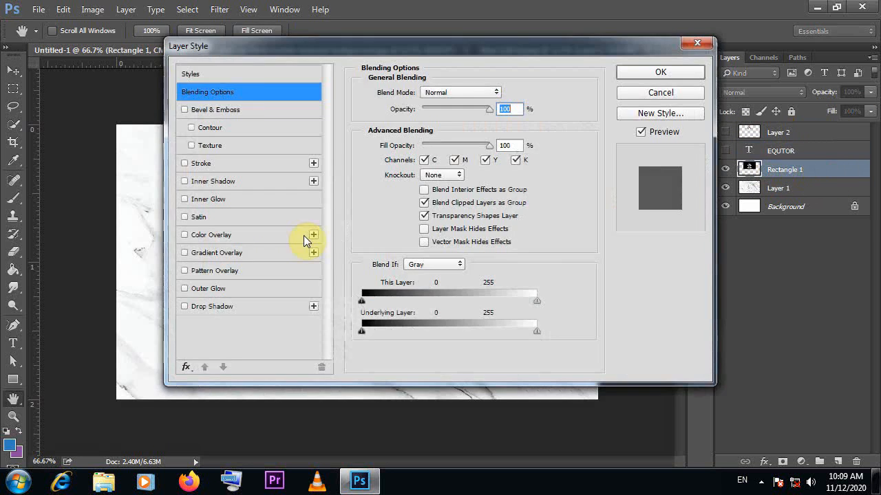
left_click(206, 307)
left_click_drag(346, 48, 701, 76)
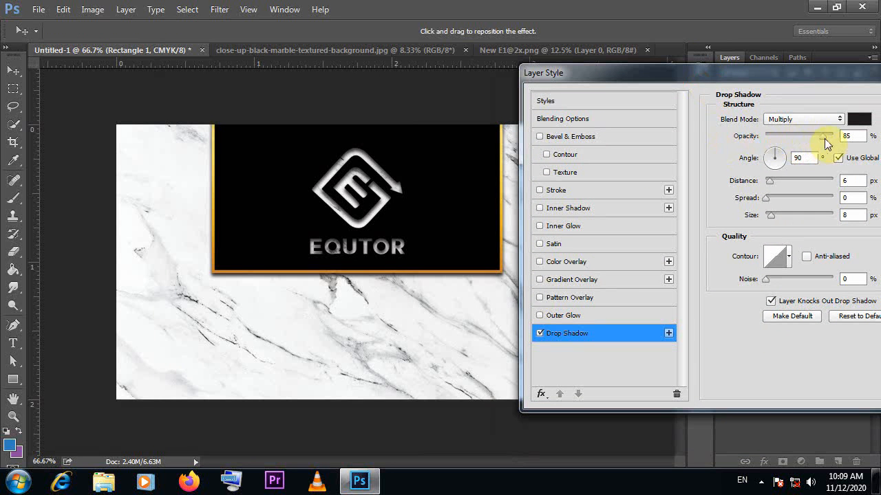
left_click_drag(820, 135, 814, 135)
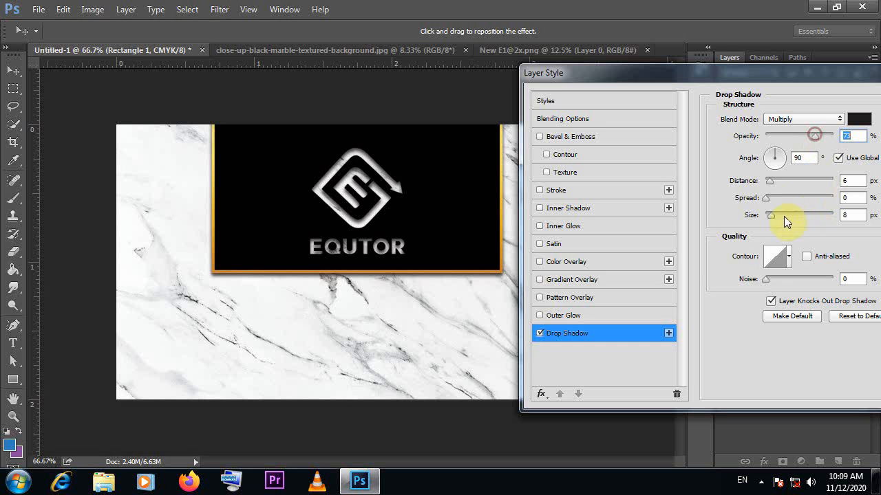
left_click_drag(774, 184, 772, 184)
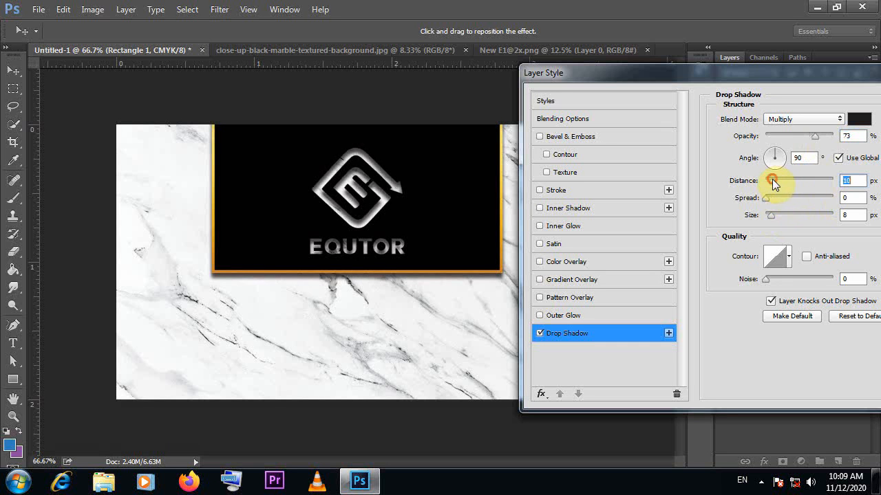
Set the Rectangle 1 drop shadow's size to 16 px and its opacity to 33%, and apply the layer style
left_click_drag(813, 137, 817, 137)
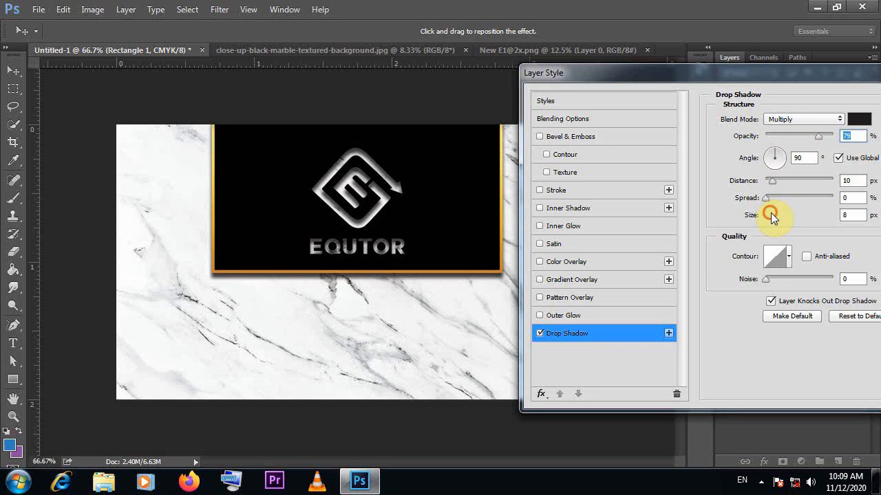
left_click_drag(771, 213, 773, 212)
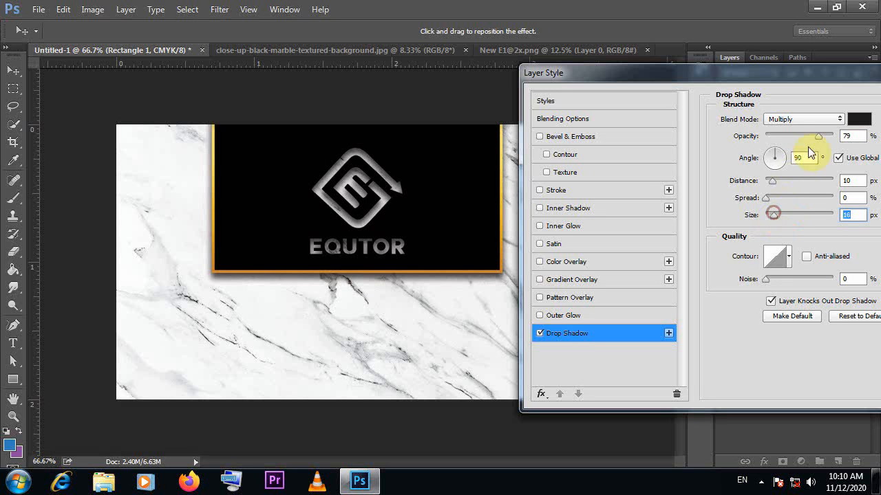
left_click_drag(818, 137, 788, 139)
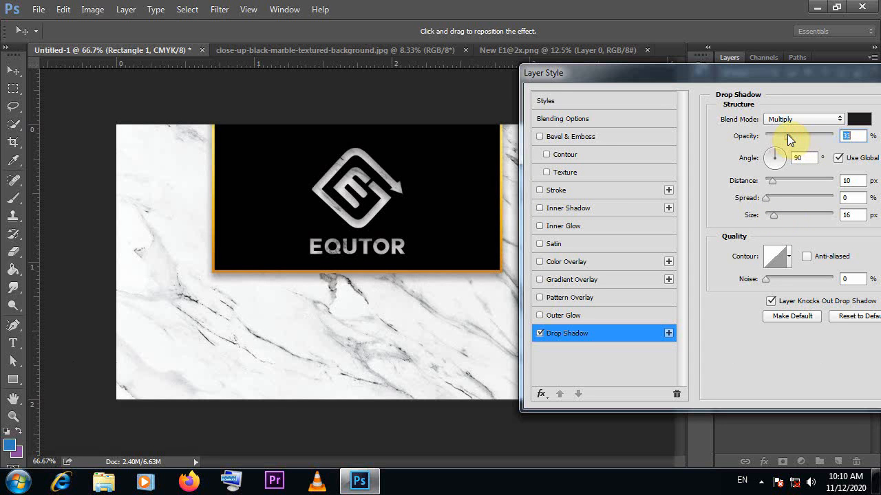
left_click_drag(816, 68, 677, 59)
left_click(858, 89)
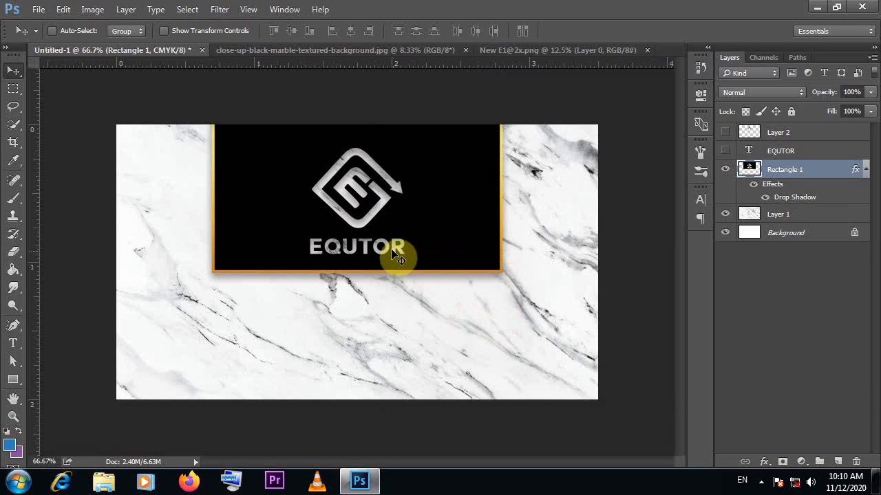
Select all layers from Layer 2 down to Layer 1, leaving out the Background
left_click(789, 133)
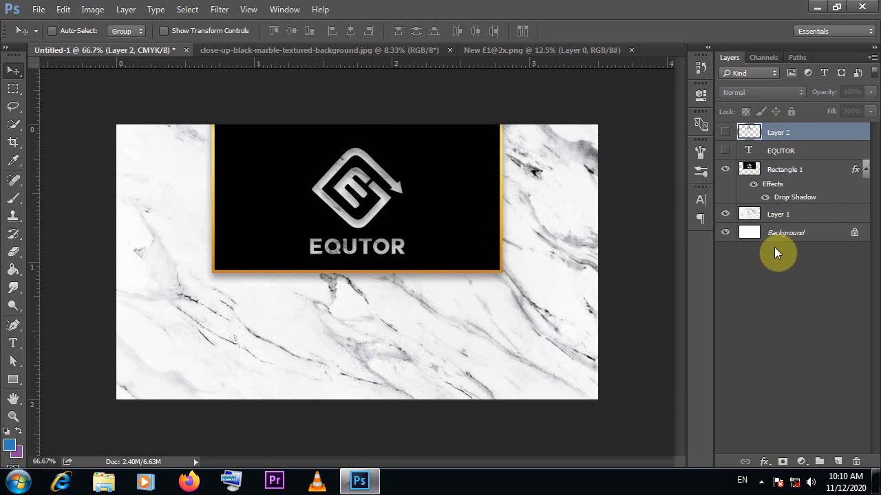
left_click(787, 217, "shift")
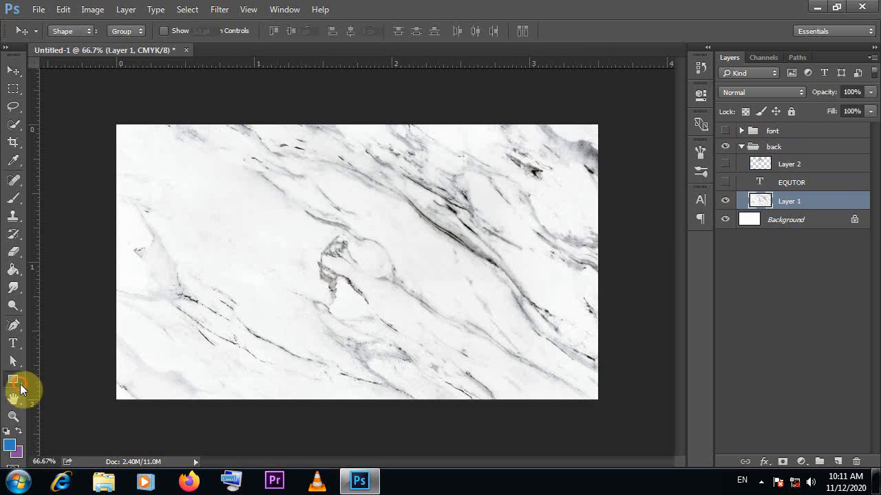
Draw a rectangle about 534 × 474 px over the card's left side in the back group and fill it with black
left_click_drag(102, 155, 346, 371)
left_click(503, 170)
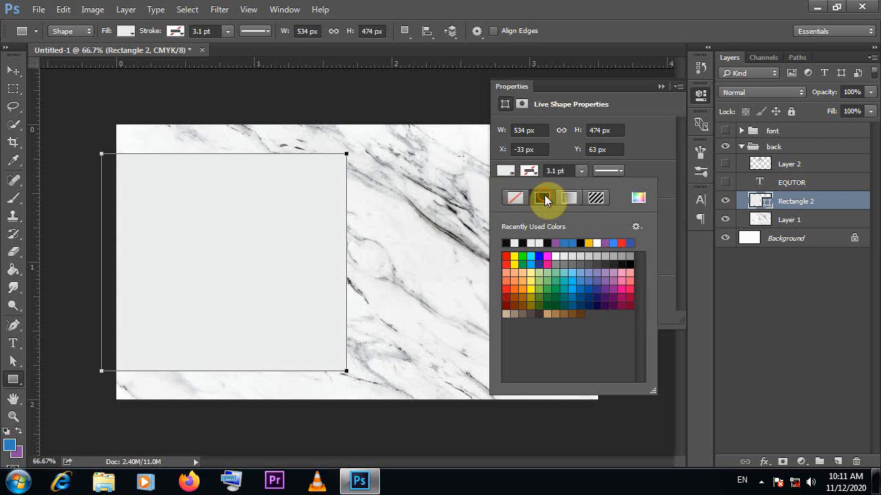
left_click(544, 196)
left_click(568, 197)
left_click(542, 197)
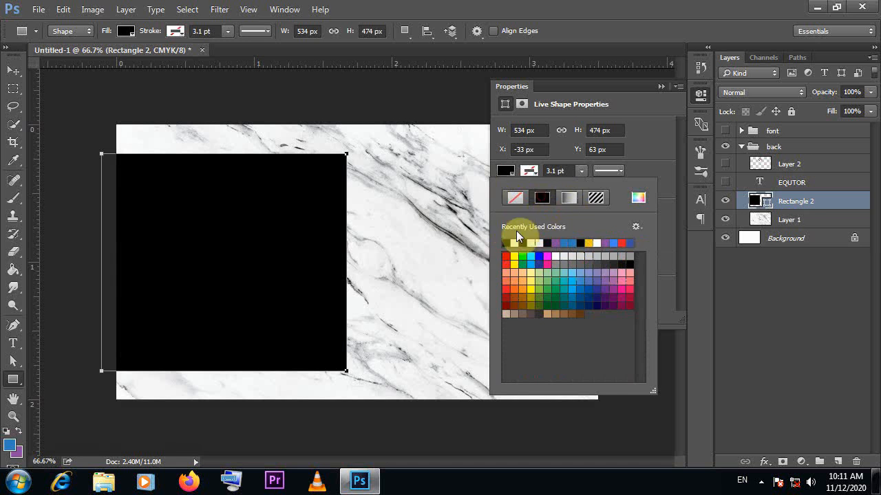
Give the new black rectangle a gold gradient stroke with a width of 1.5 pt
left_click(539, 198)
left_click(569, 197)
left_click(602, 275)
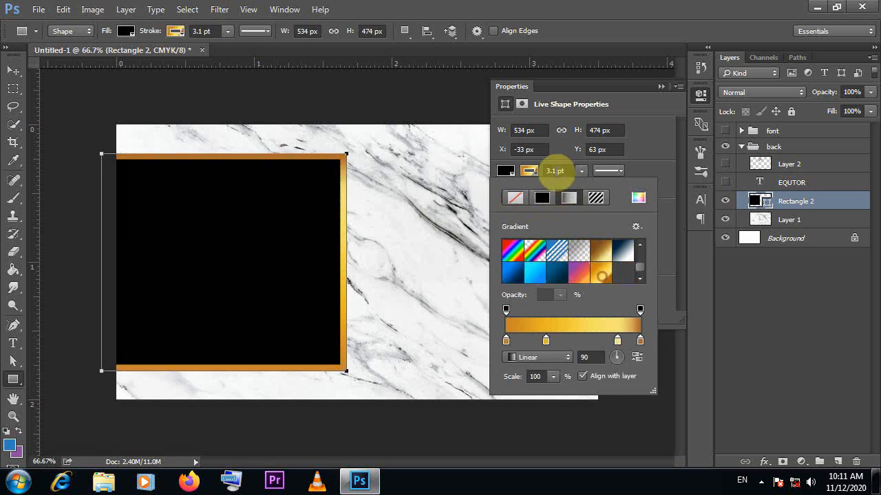
left_click_drag(555, 171, 514, 189)
type("1.5")
key("Return")
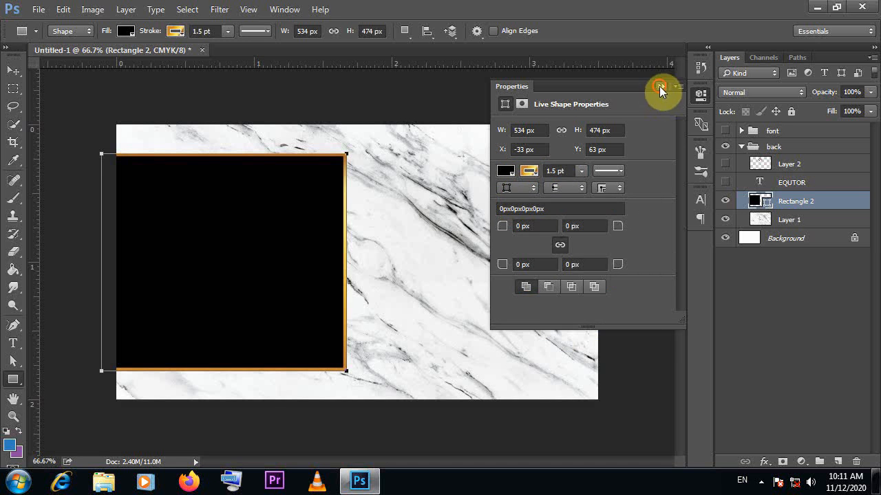
left_click(659, 86)
Show the EQUTOR text and the logo in the back group and move both onto the black panel
left_click(13, 70)
left_click(822, 182)
left_click(725, 182)
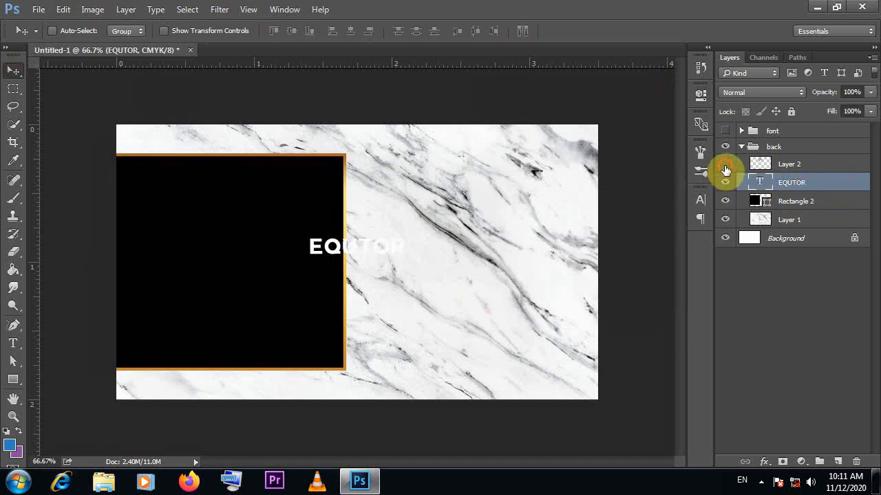
left_click(725, 169)
left_click_drag(383, 246, 252, 315)
left_click_drag(457, 203, 320, 257)
Shift the EQUTOR text slightly so that its left edge lines up with the logo above it
left_click(771, 200)
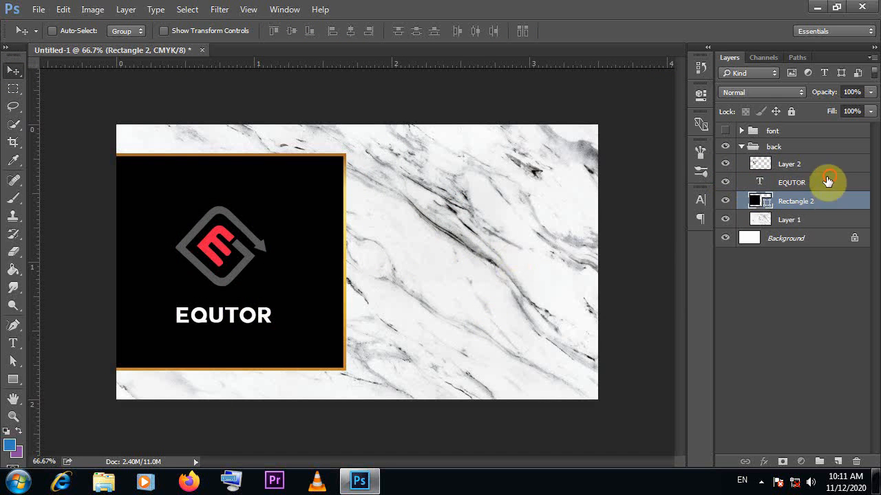
left_click(828, 180)
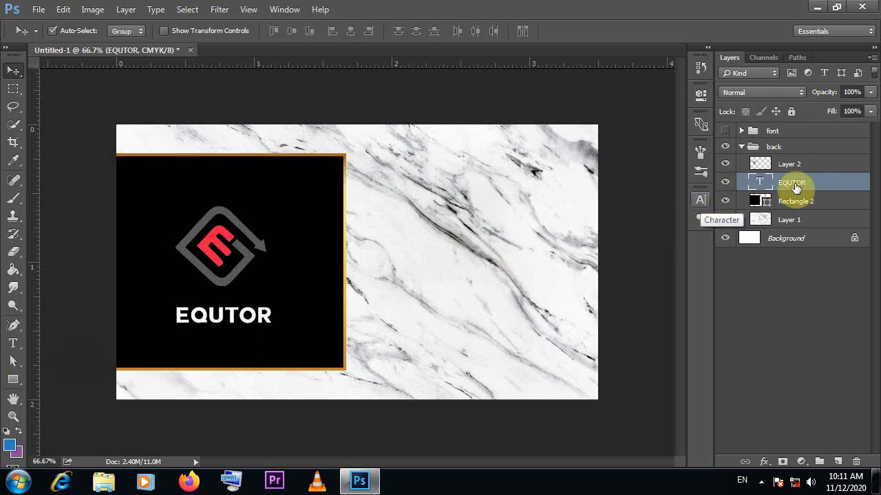
left_click_drag(231, 322, 280, 328)
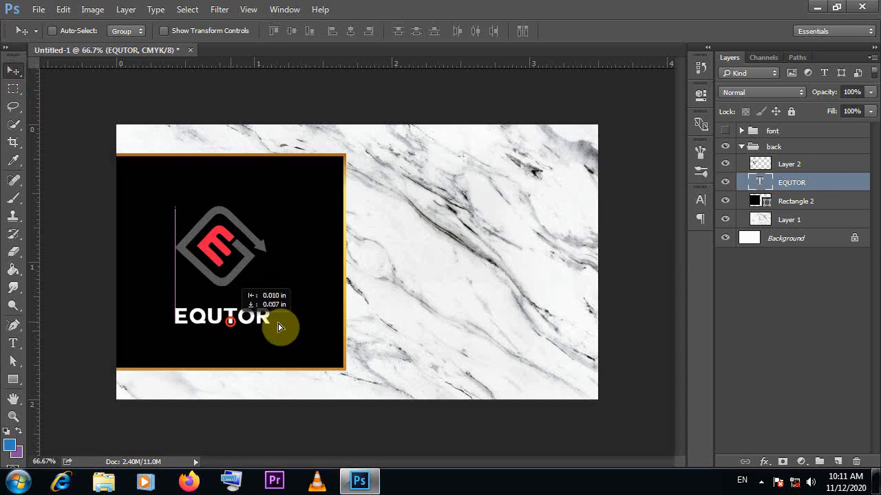
left_click(789, 169)
left_click_drag(273, 254, 233, 241)
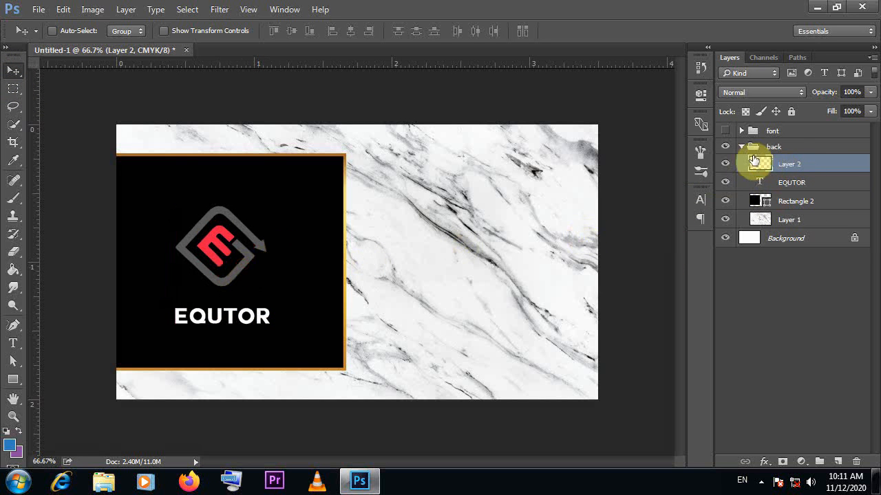
Rasterize the Rectangle 2 layer and cut the EQUTOR lettering out of it
left_click(792, 202)
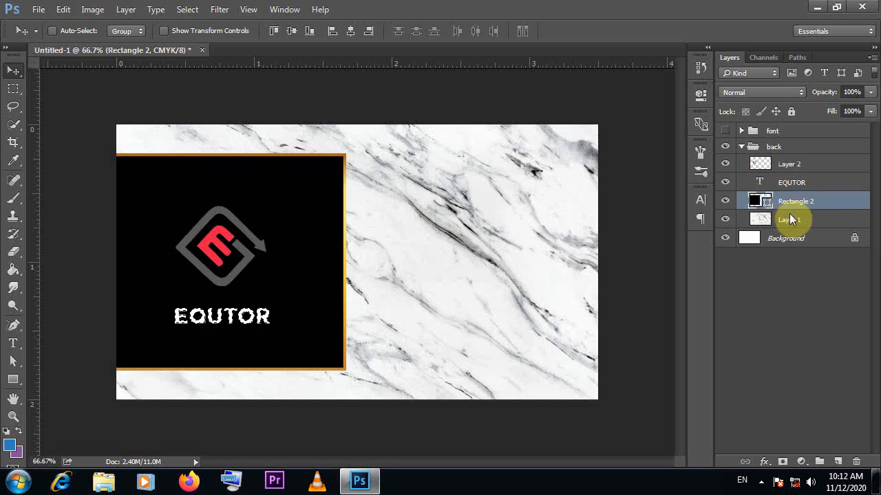
key("Delete")
left_click(450, 193)
right_click(806, 204)
left_click(648, 237)
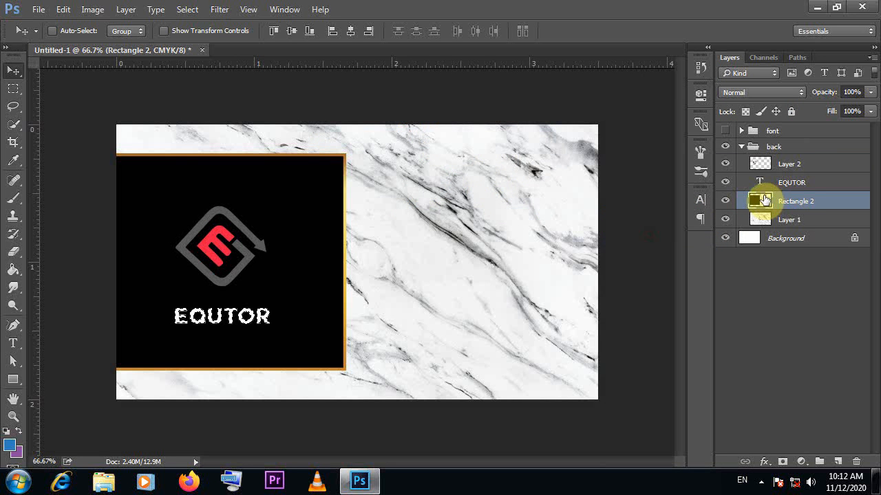
Cut the logo shape out of the Rectangle 2 layer and hide the logo and text layers
left_click(760, 181)
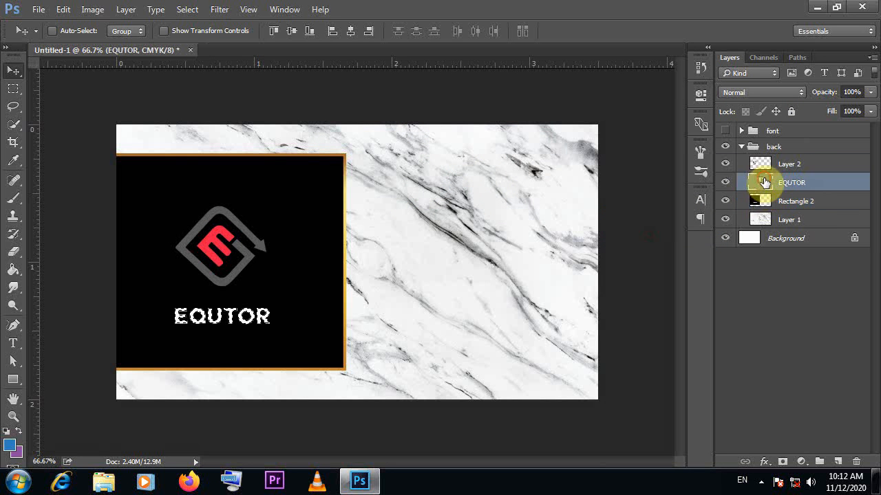
left_click(759, 169)
left_click(759, 168, "ctrl")
left_click(768, 205)
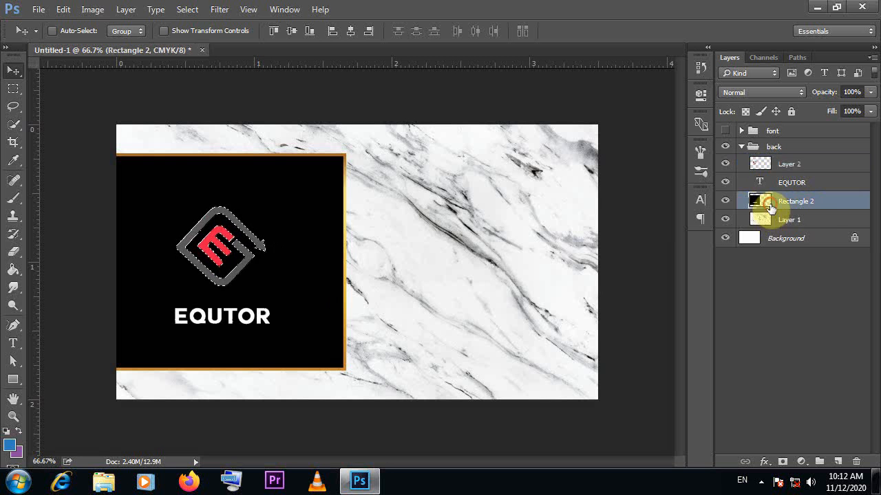
key("Delete")
left_click(723, 169)
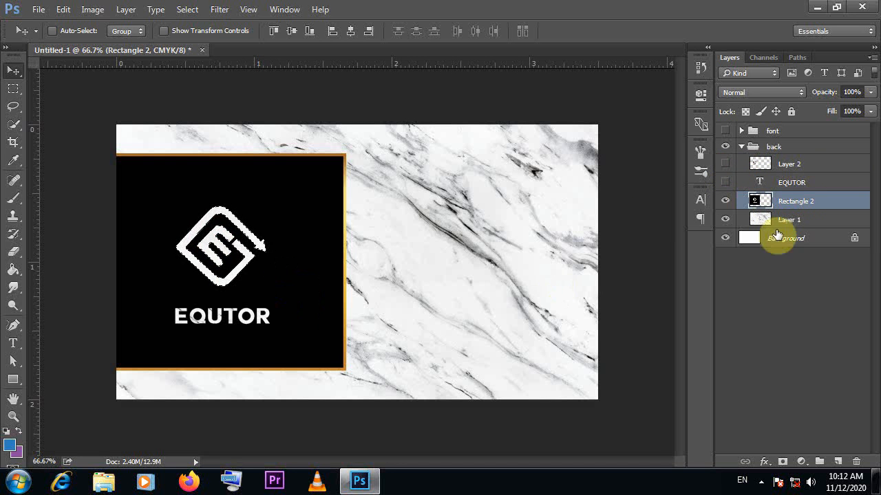
Add a drop shadow to the Rectangle 2 layer with an opacity of about 38% and a size slightly below 16 px
double_click(836, 200)
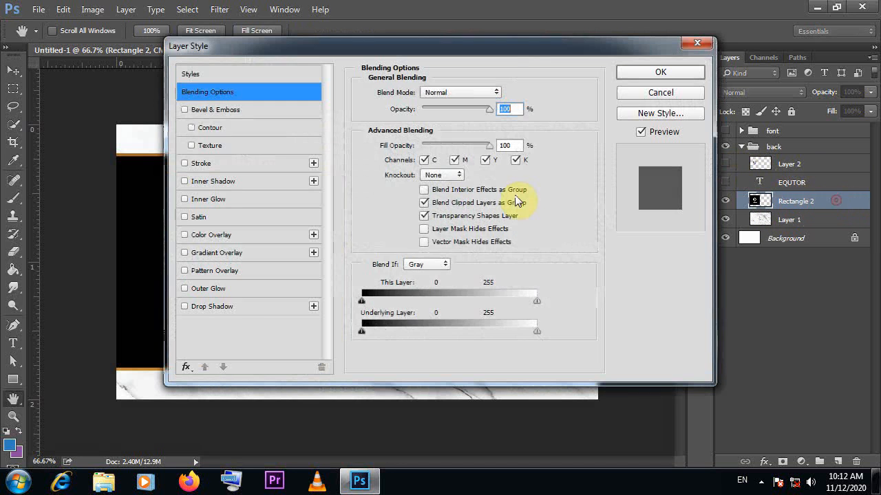
left_click(242, 306)
left_click_drag(394, 46, 628, 65)
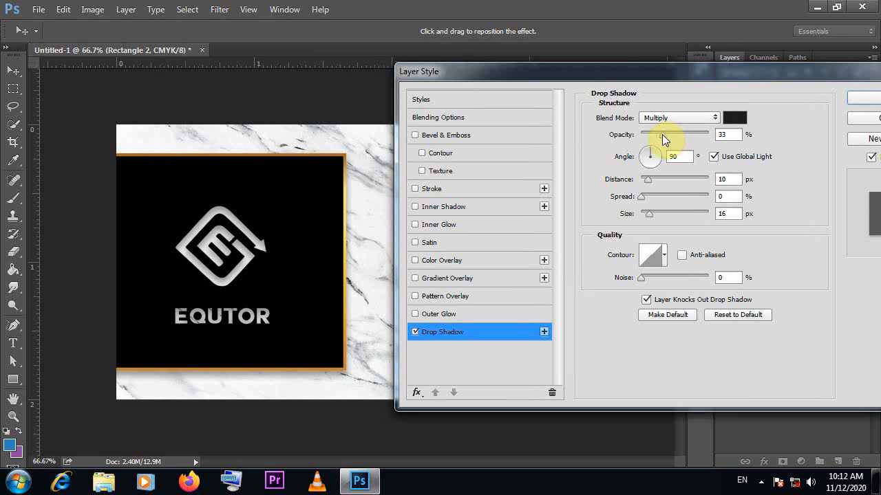
mouse_move(662, 134)
left_mouse_down()
mouse_move(677, 135)
mouse_move(666, 135)
left_mouse_up()
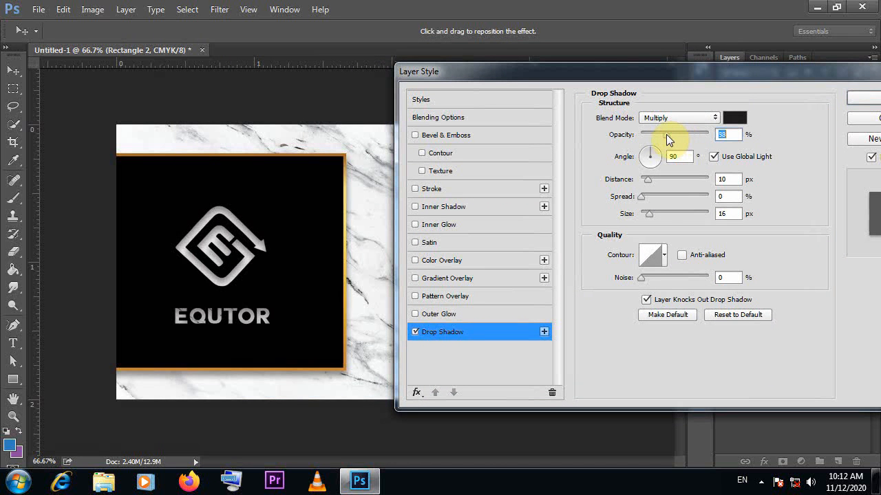
left_click_drag(651, 214, 647, 214)
mouse_move(666, 134)
left_mouse_down()
mouse_move(684, 134)
mouse_move(667, 136)
left_mouse_up()
left_click_drag(739, 73, 619, 64)
left_click(774, 90)
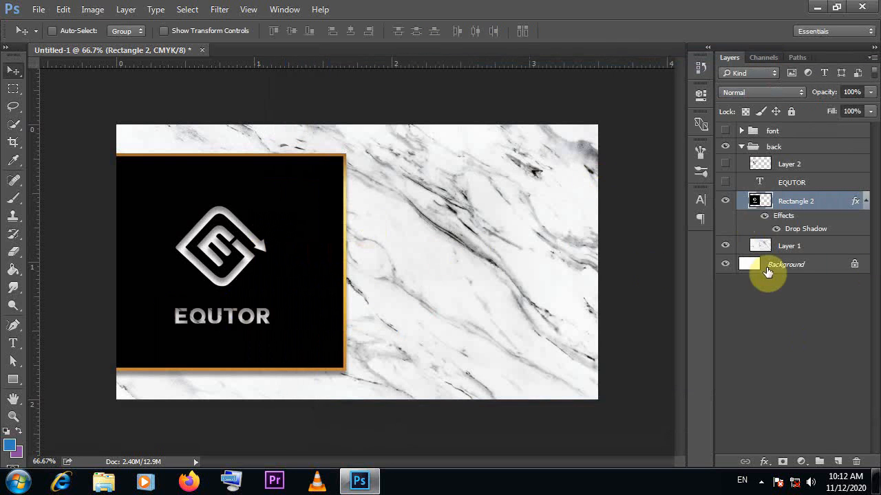
Make Rectangle 2 the active layer in the back group and set the Type tool's text colour to black
left_click(865, 199)
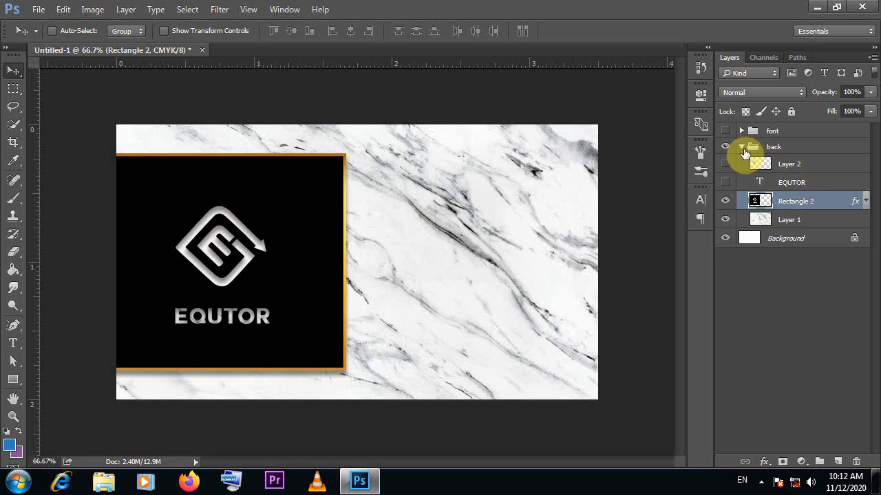
left_click(742, 148)
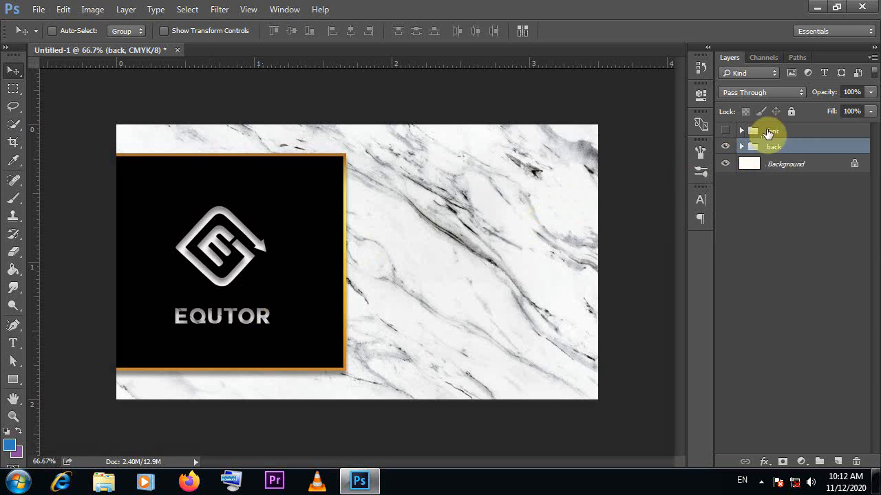
left_click(741, 147)
left_click(792, 202)
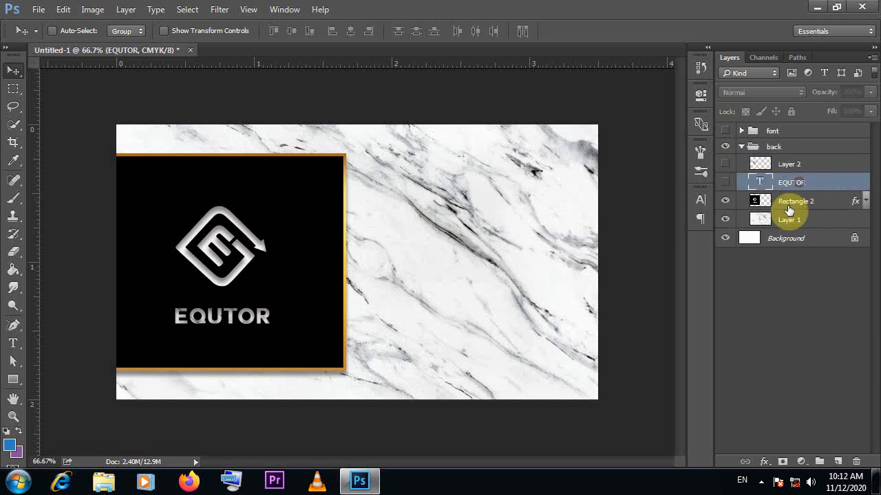
left_click(15, 341)
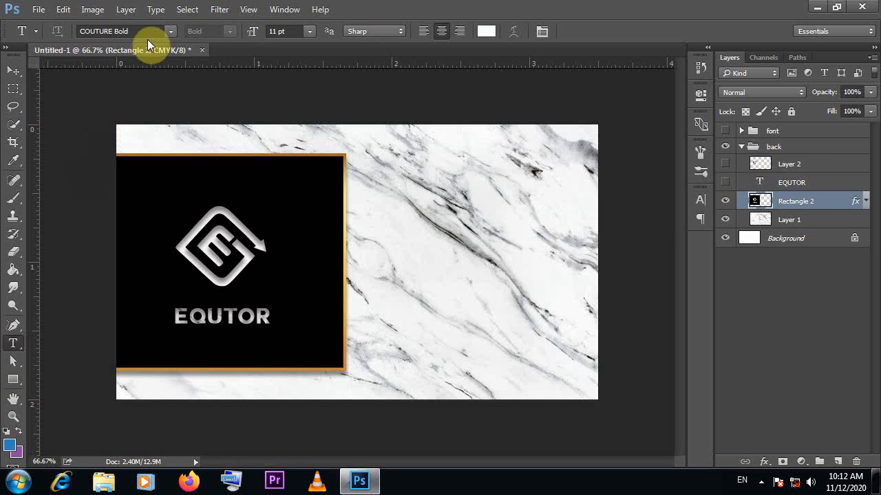
left_click(487, 35)
left_click_drag(542, 150, 642, 345)
left_click(765, 120)
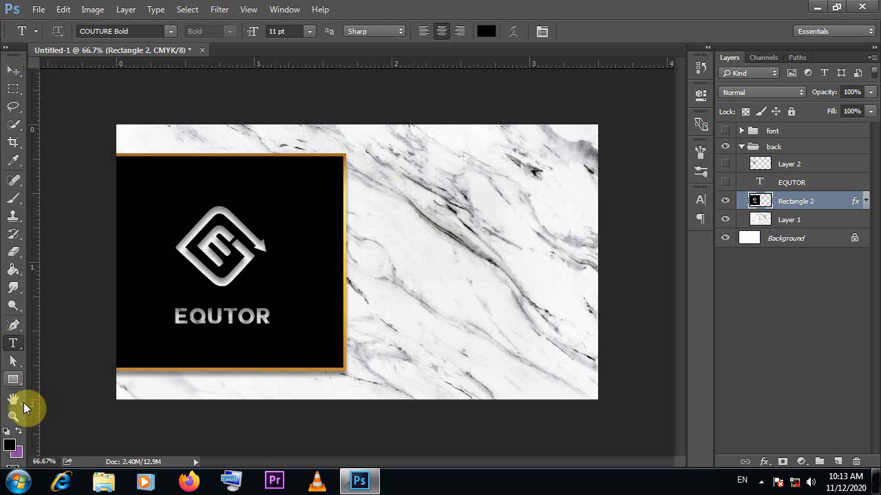
Add the cardholder's full name in capitals on the marble area and position it near the card's upper-right corner
left_click(432, 142)
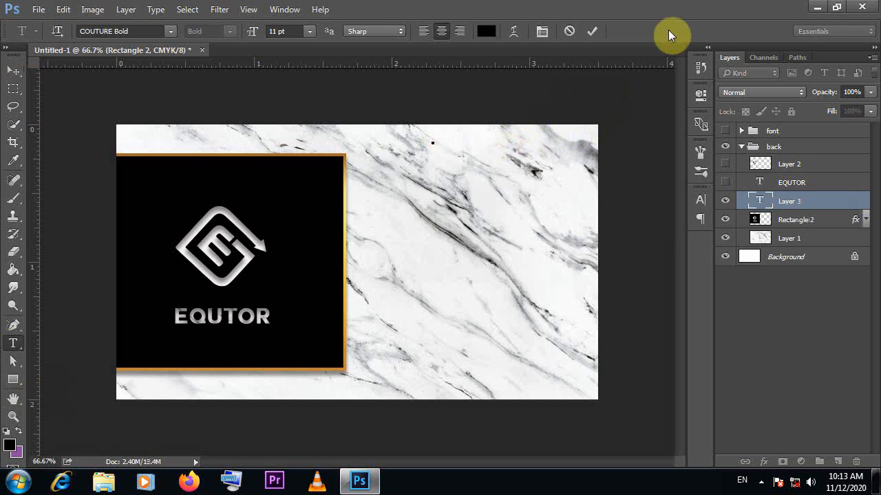
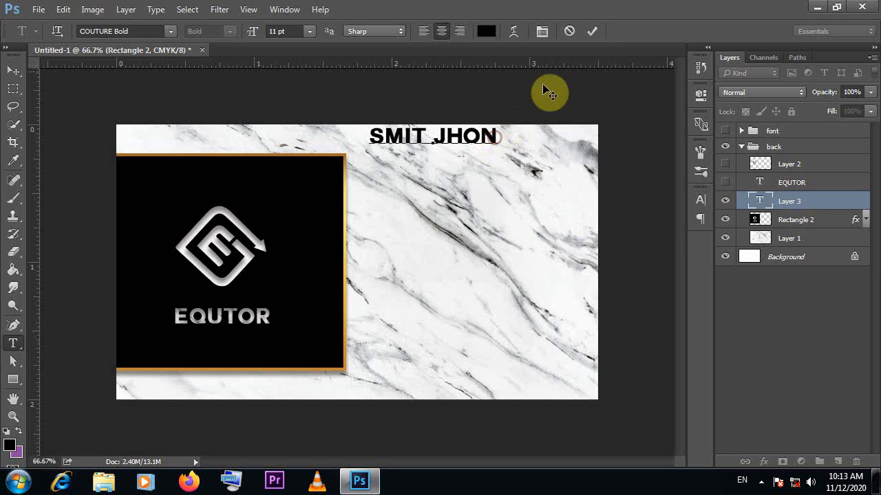
left_click(591, 31)
left_click(13, 70)
left_click_drag(463, 138, 532, 148)
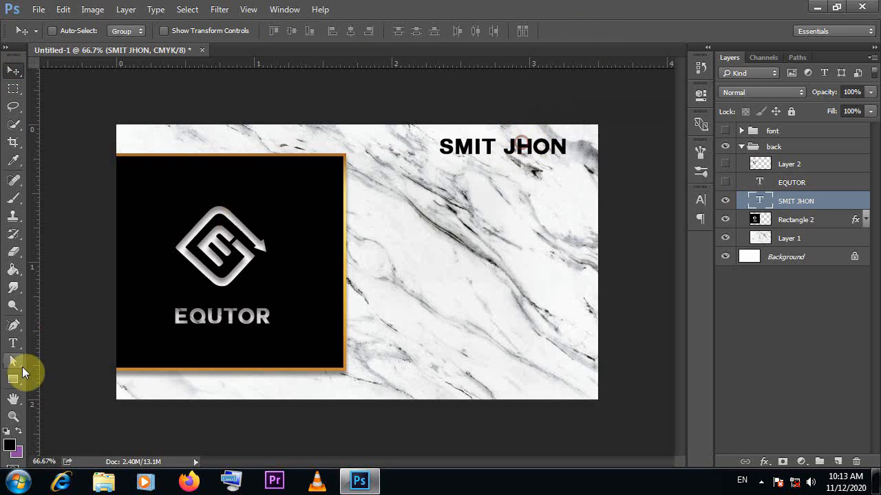
Split the name into separate first-name and last-name text layers and place them side by side on one line
left_click(13, 343)
double_click(537, 146)
key("BackSpace")
left_click(592, 31)
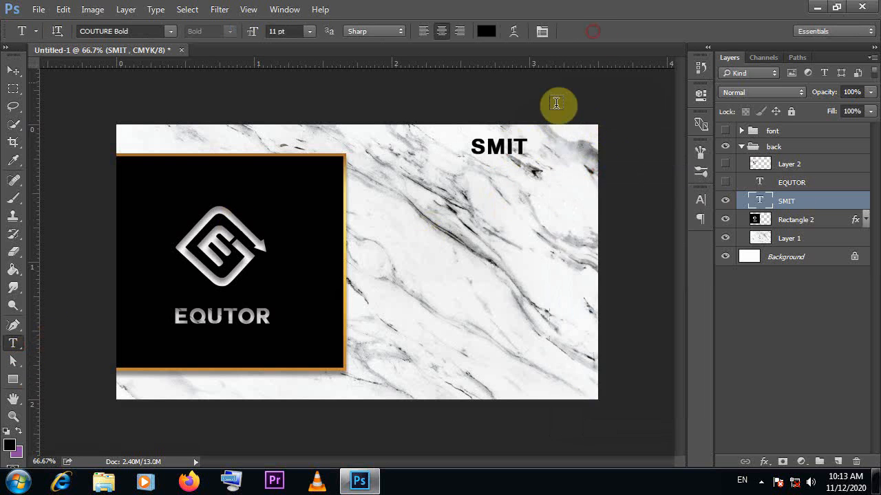
left_click(550, 146)
right_click(551, 146)
left_click(578, 206)
left_click(592, 31)
left_click(13, 88)
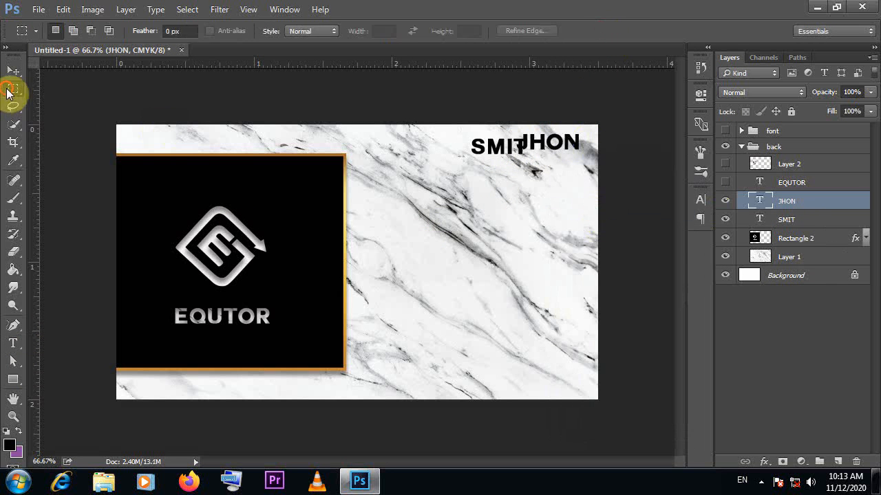
left_click(12, 72)
left_click_drag(483, 148, 494, 153)
Change the font of the last-name text to Arial Regular
left_click(702, 200)
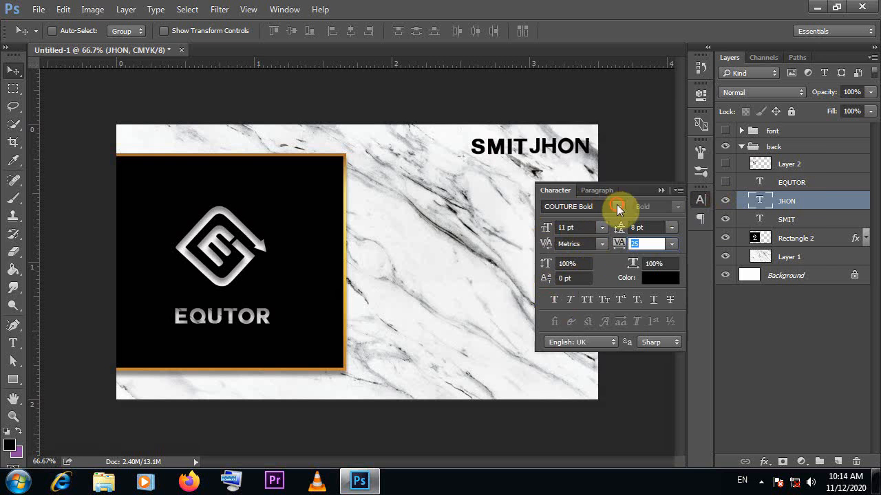
left_click(617, 206)
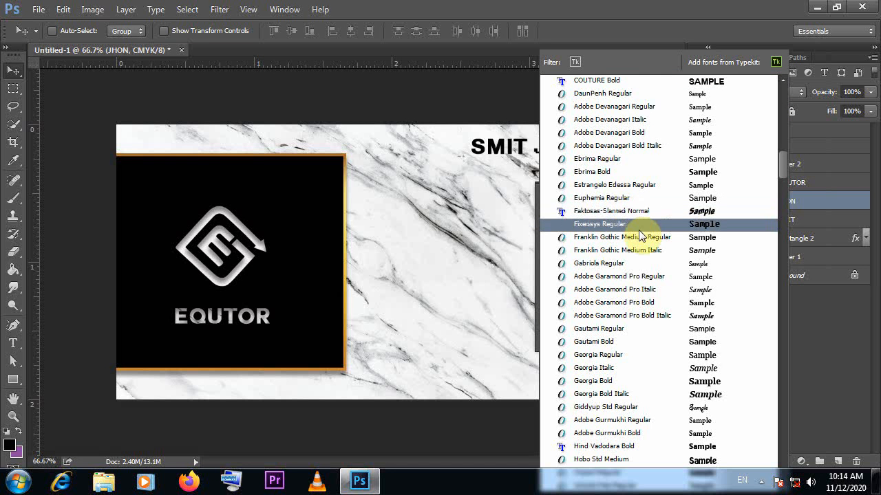
scroll(641, 134, "up", 6)
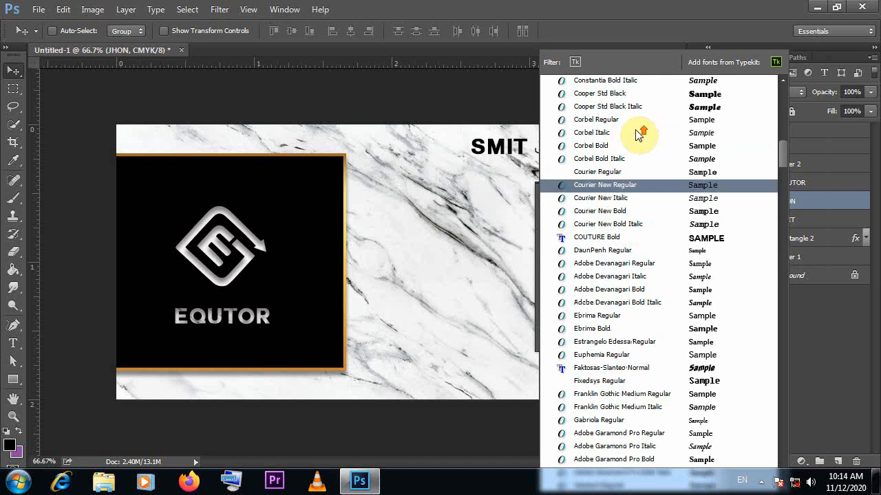
scroll(637, 134, "up", 9)
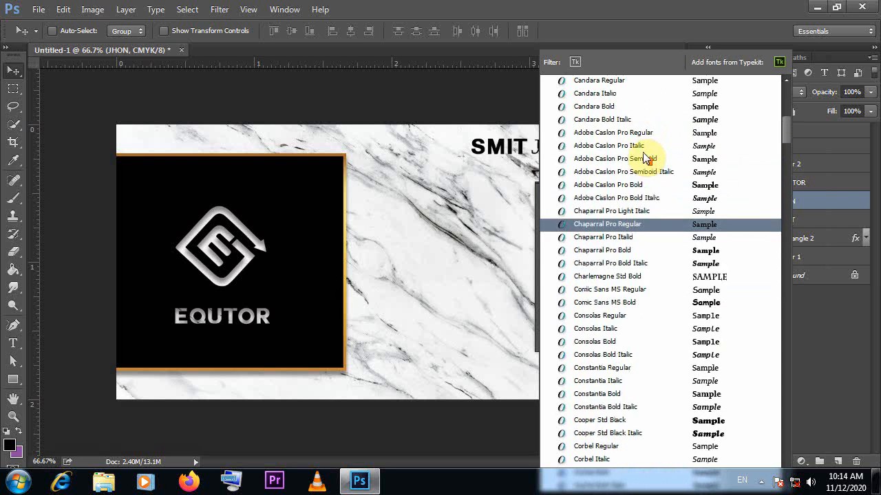
scroll(643, 152, "up", 5)
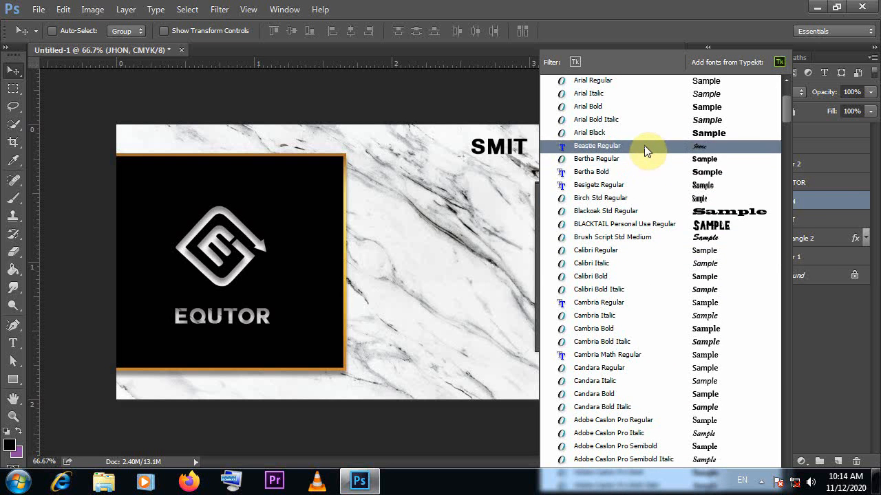
scroll(646, 147, "up", 1)
scroll(647, 146, "up", 1)
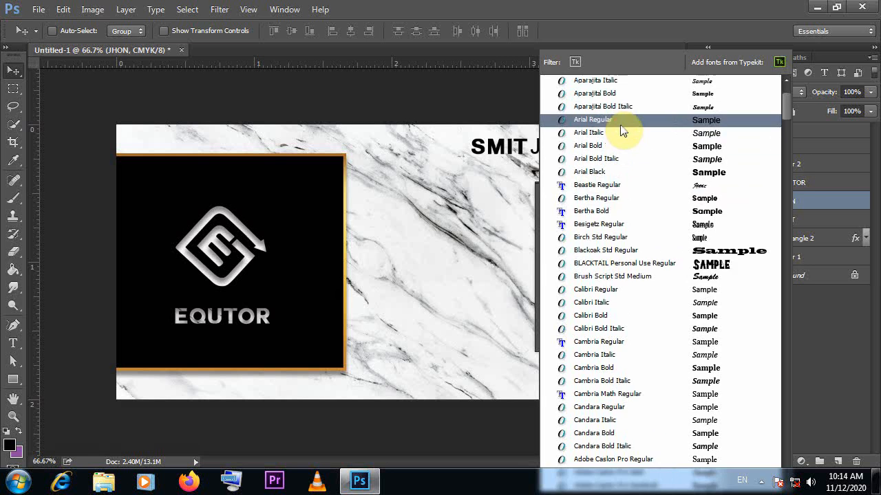
left_click(620, 125)
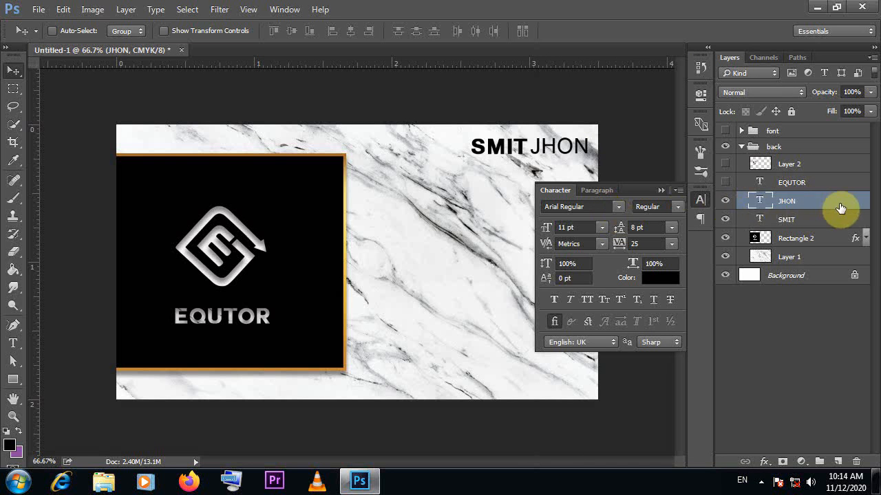
left_click(659, 192)
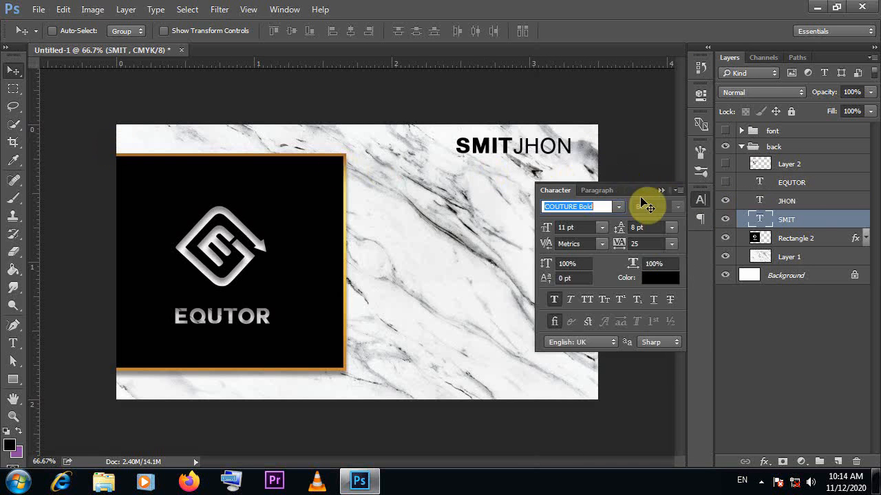
Change the first-name text to Arial Bold and shift it slightly left to leave a gap before the last name
left_click(622, 208)
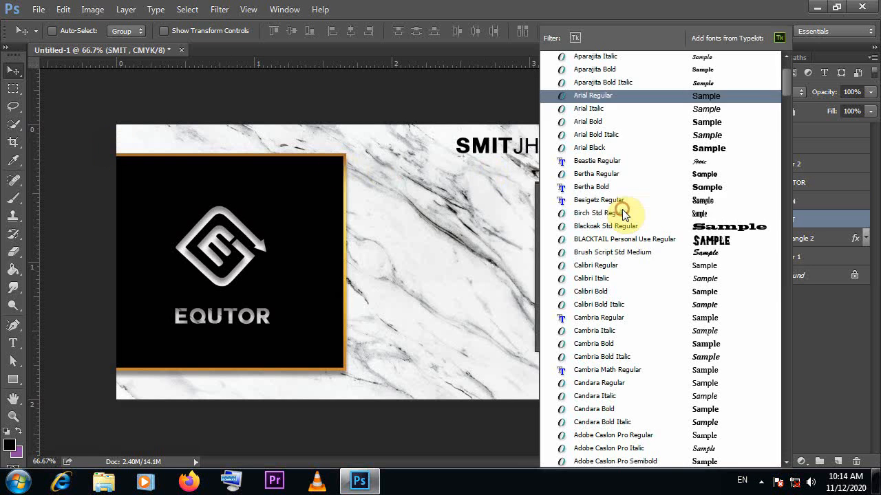
left_click(606, 124)
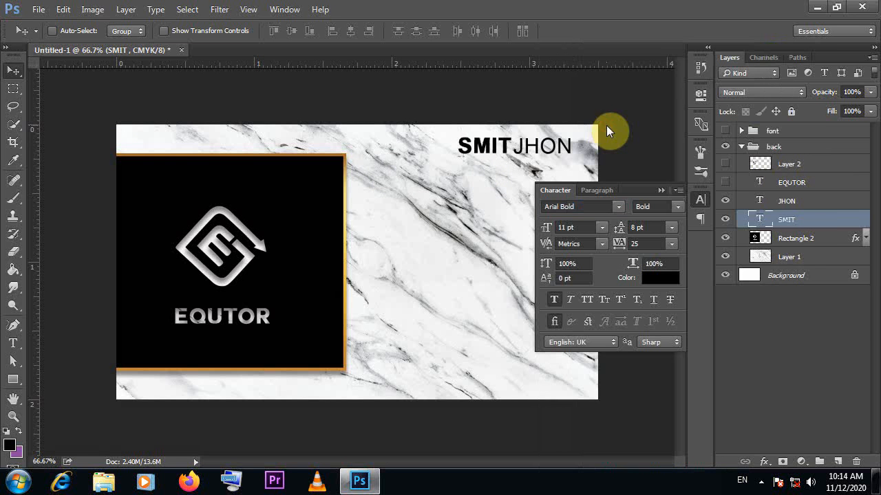
left_click(659, 192)
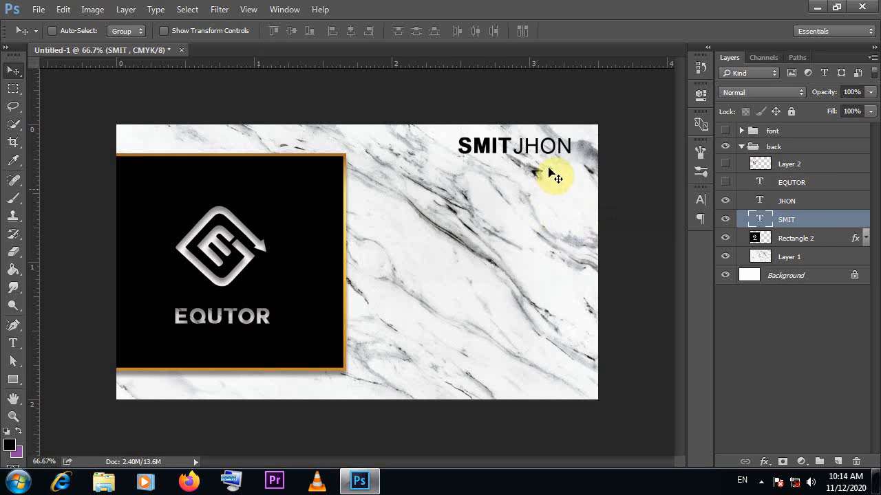
left_click_drag(489, 145, 484, 147)
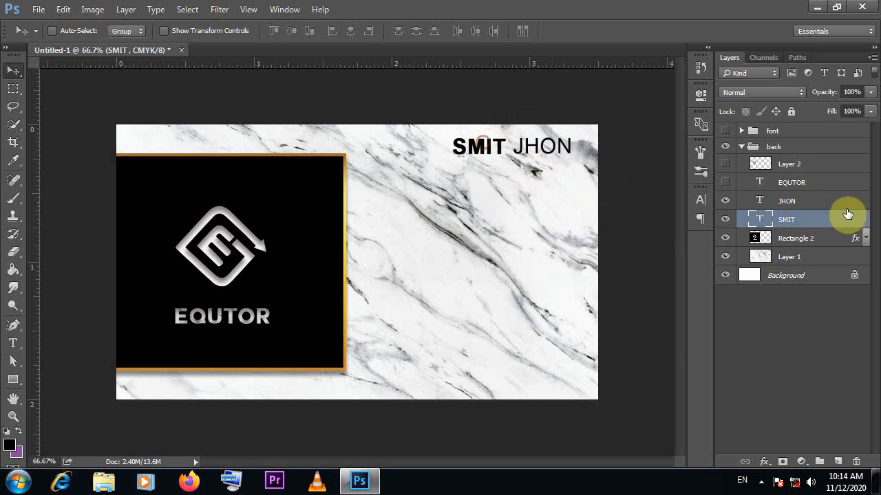
Draw a thin black rectangle as an underline beneath the name, running to the card's right edge, with its layer below the first-name layer
left_click(13, 342)
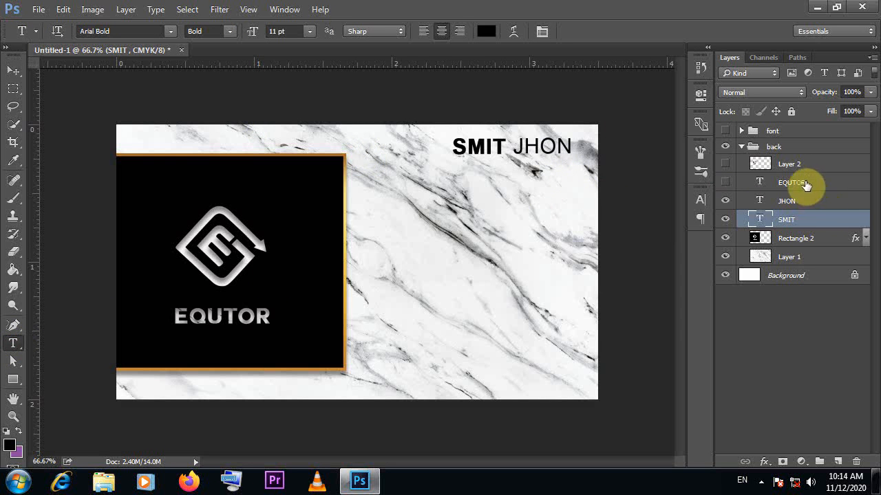
left_click(13, 379)
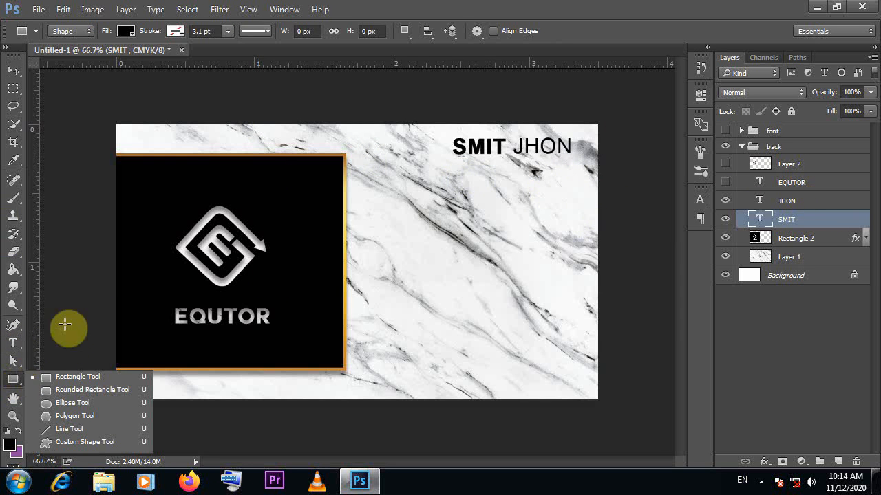
left_click(66, 377)
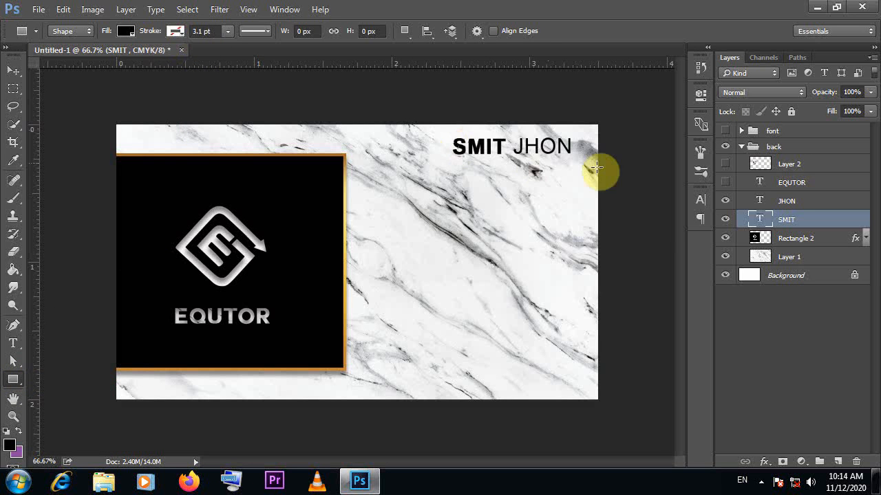
left_click_drag(596, 155, 372, 154)
left_click(14, 71)
left_click_drag(451, 170, 516, 170)
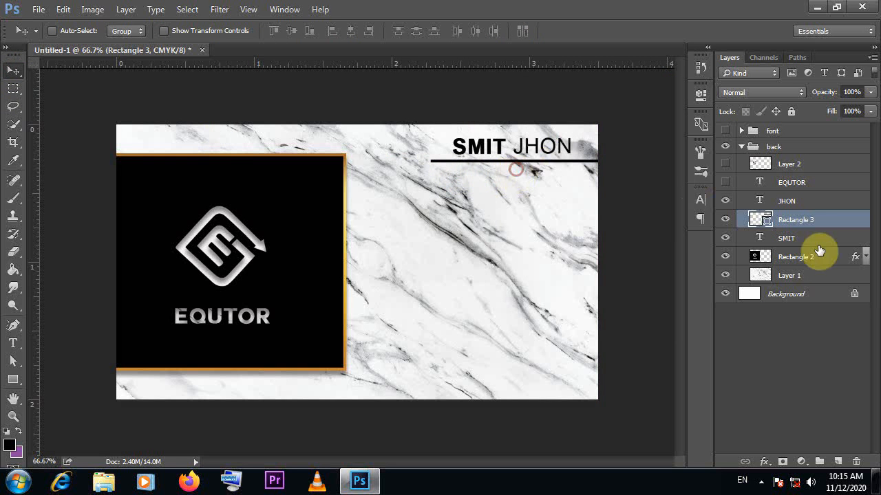
left_click_drag(819, 247, 792, 230)
Try a different tracking on the first-name text and set it back to 25
left_click(700, 200)
left_click(619, 244)
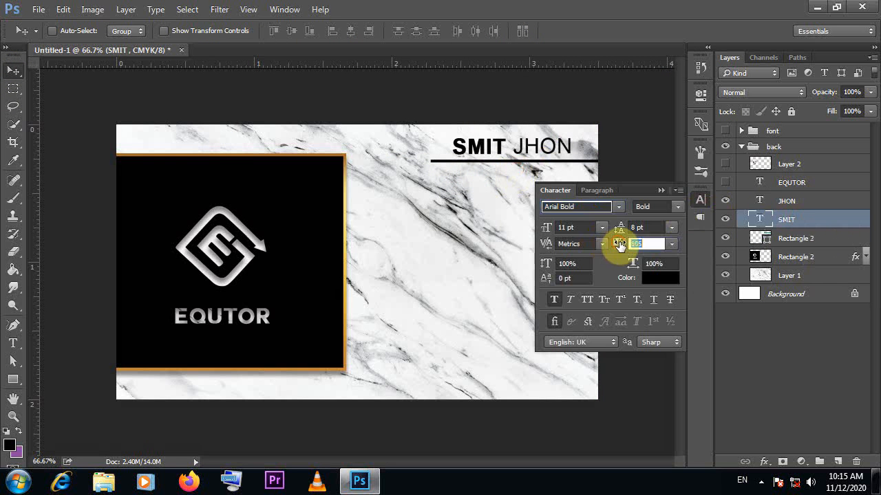
left_click_drag(619, 246, 618, 245)
left_click(672, 244)
left_click(658, 169)
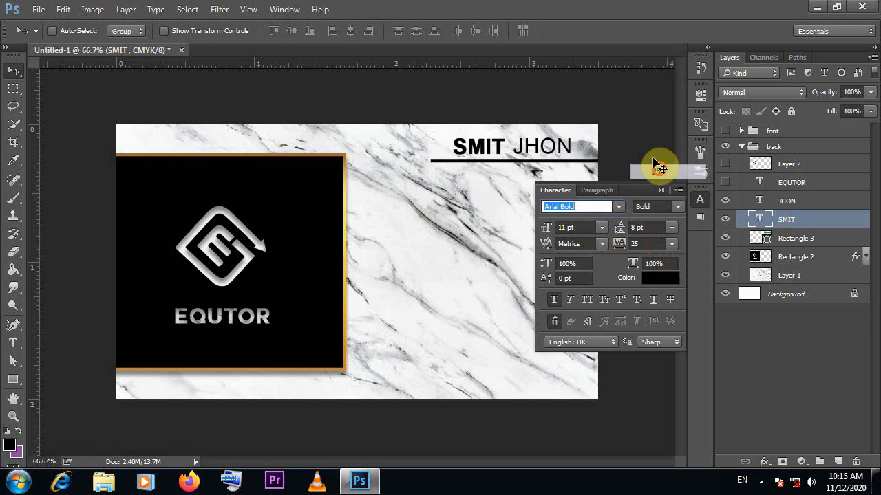
Shift the underline slightly right and up so it starts just left of the first name
left_click(769, 237)
left_click(662, 190)
left_click_drag(499, 177, 514, 172)
Add the job title MANAGING DIRECTOR in Arial Regular below the underline
key("t")
left_click(167, 33)
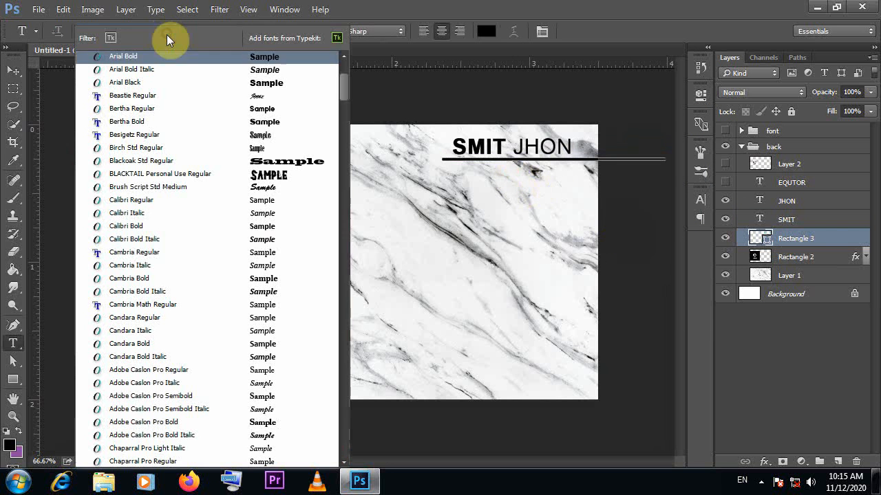
scroll(155, 59, "up", 1)
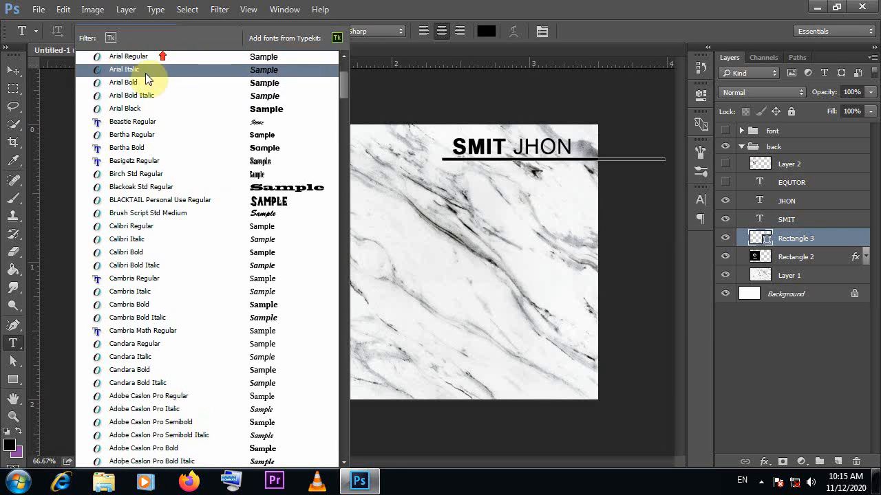
scroll(151, 72, "up", 3)
key("Escape")
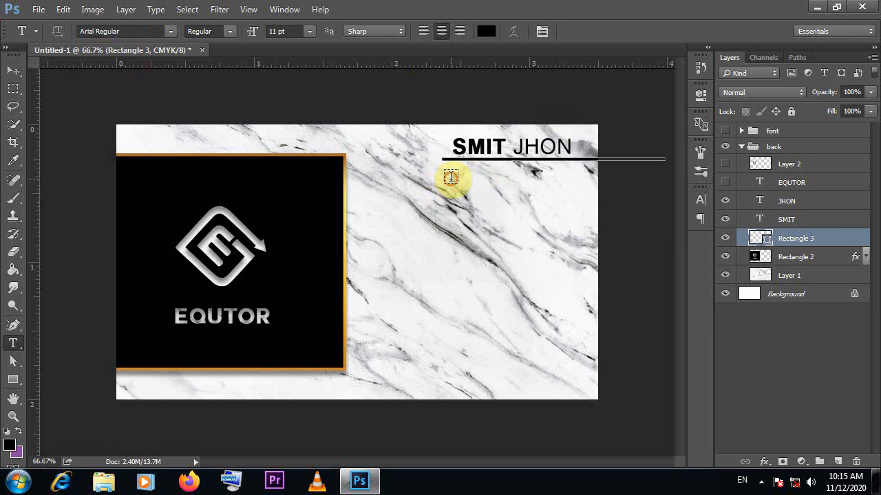
left_click(450, 178)
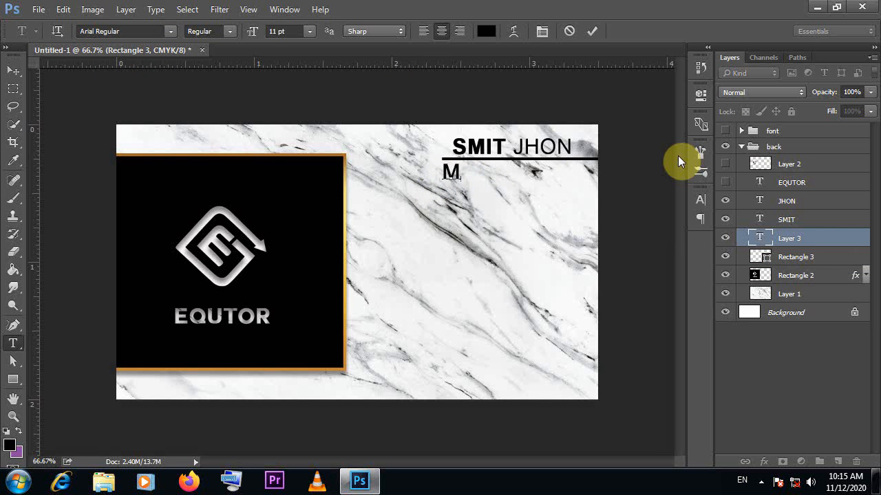
type("MANAGING ")
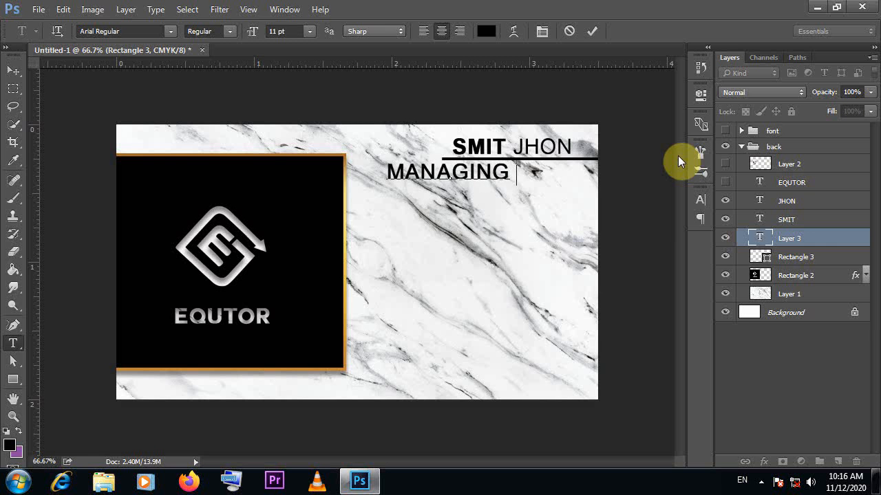
type("DIRECTOR")
left_click(591, 31)
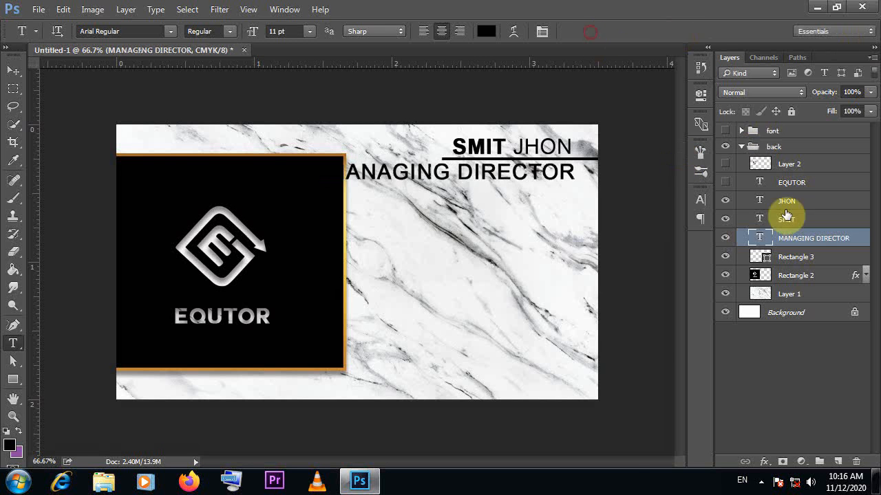
Set the job title text to 5 pt with a tracking of 205
left_click(701, 200)
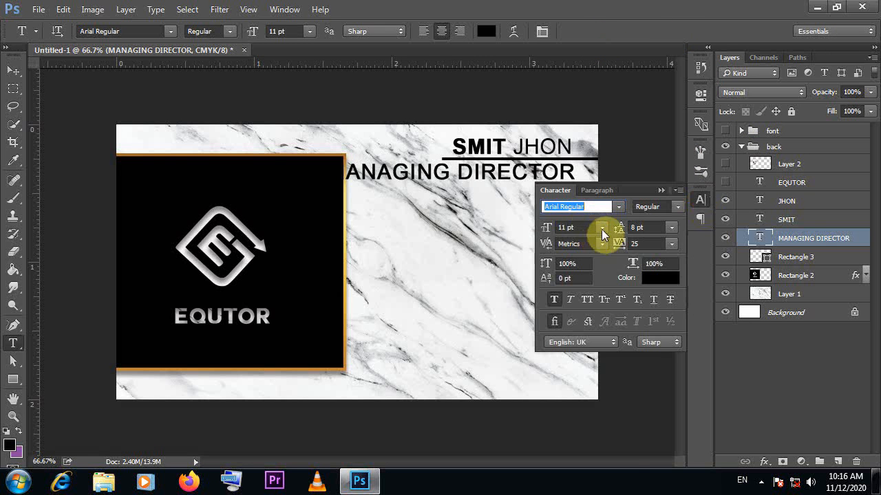
left_click(601, 228)
left_click(596, 276)
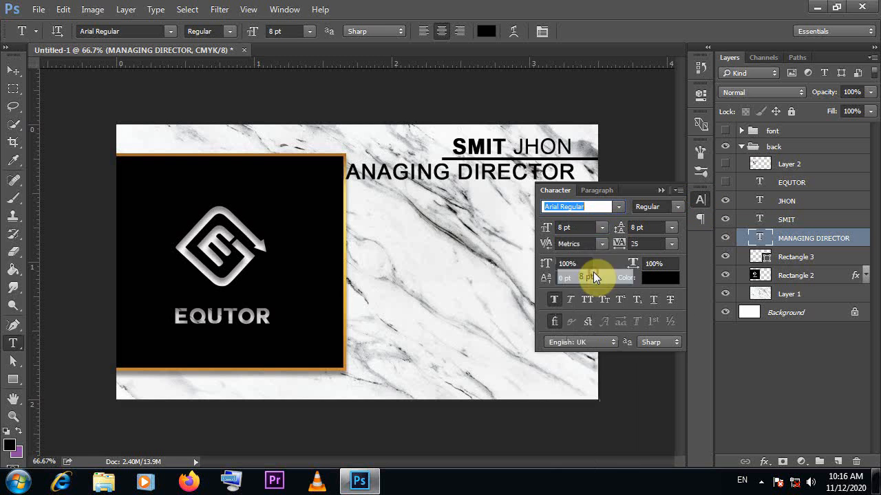
left_click(602, 228)
left_click(588, 242)
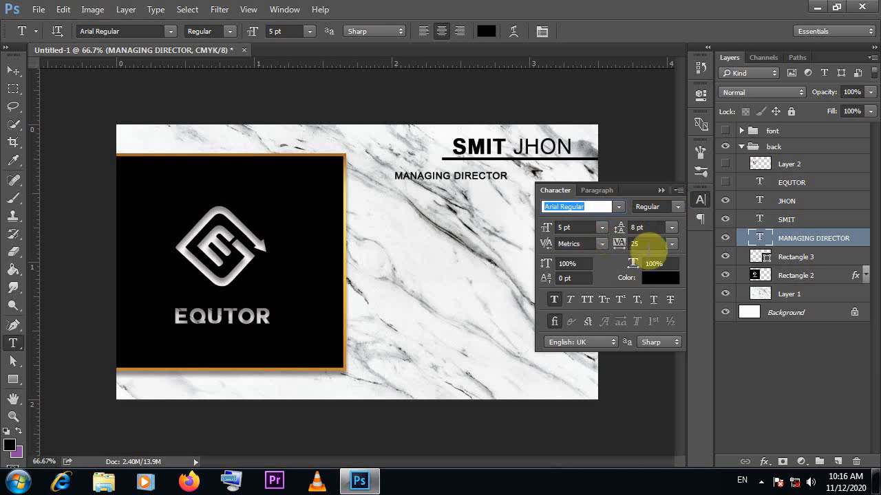
left_click_drag(620, 244, 627, 245)
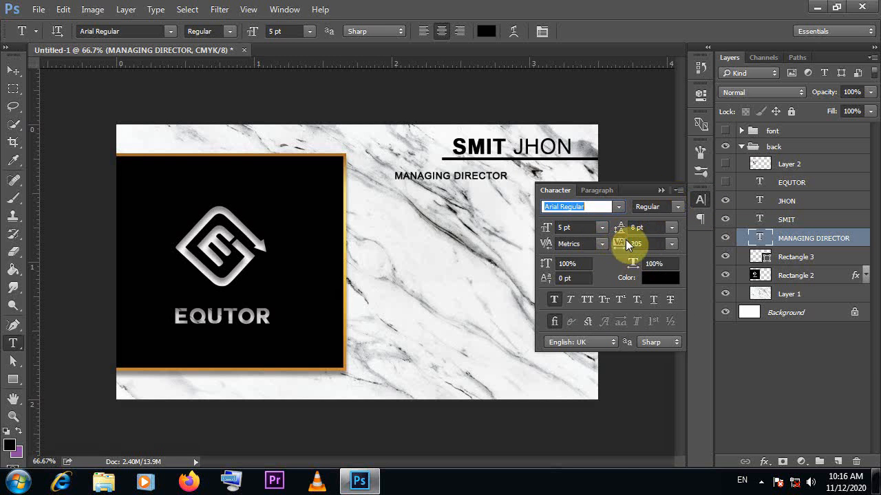
left_click(662, 192)
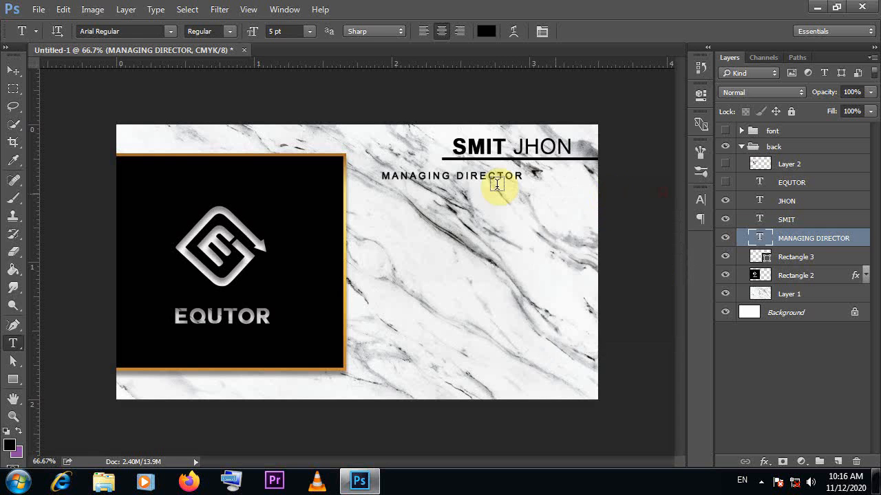
Move the job title beneath the underline near the card's right edge and set its tracking to 225
left_click(13, 71)
left_click_drag(474, 179, 540, 171)
left_click(699, 201)
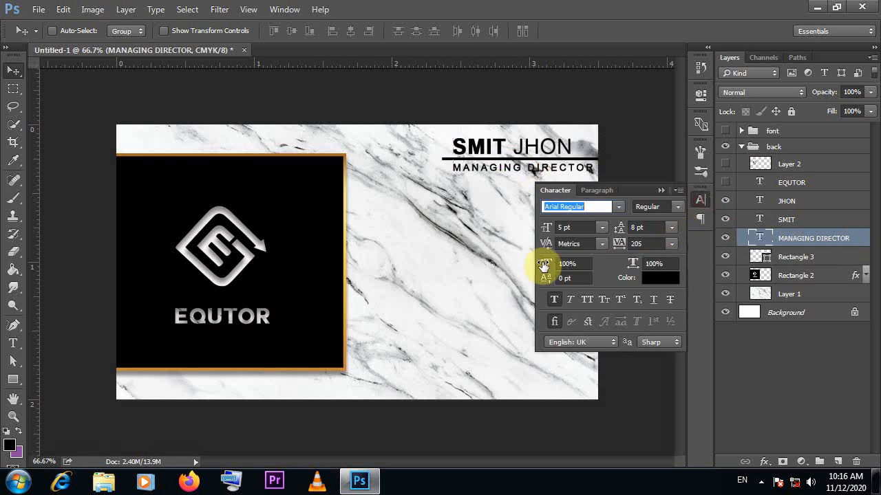
left_click_drag(622, 246, 621, 245)
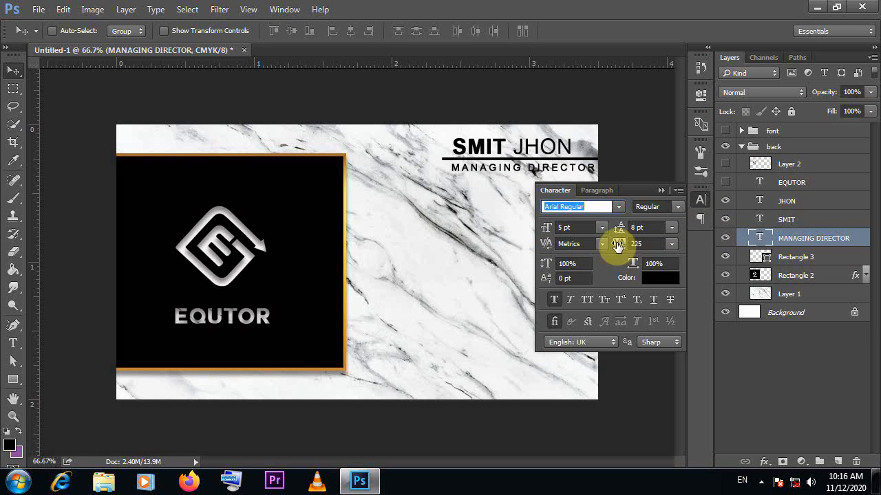
left_click(617, 246)
left_click(661, 191)
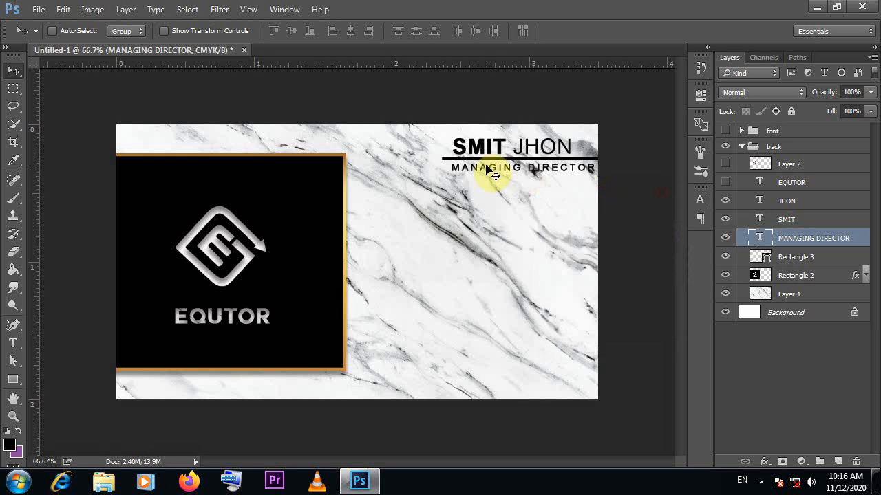
left_click_drag(513, 168, 510, 181)
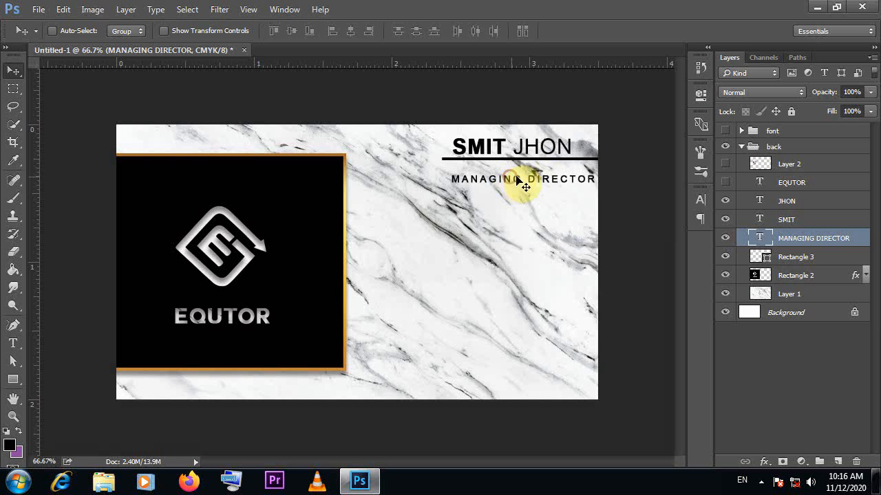
Move both name texts and the underline down together, closer to the job title
left_click(817, 220, "ctrl")
left_click(816, 204, "ctrl")
left_click(809, 238, "ctrl")
left_click(800, 260, "ctrl")
key("shift+Down")
key("shift+Down")
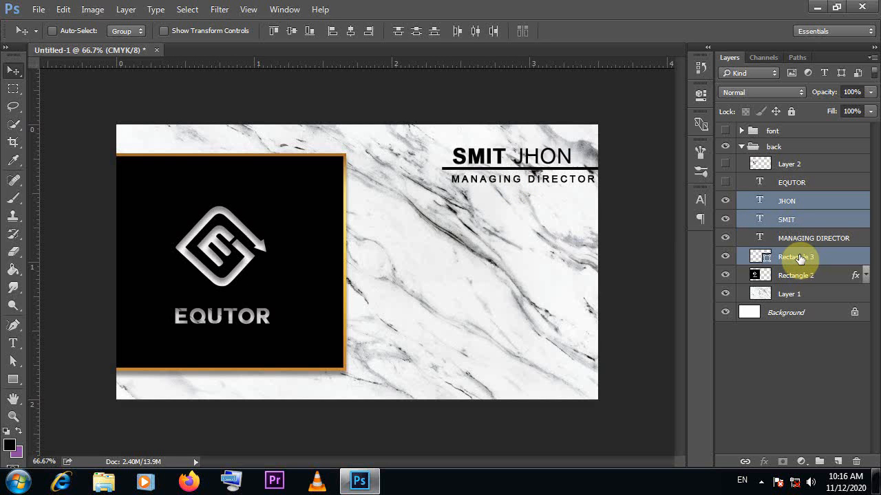
Move both name texts right until they end flush with the job title, and shift the underline slightly right
left_click(802, 257, "ctrl")
key("Left")
key("Left")
key("Left")
key("Left")
key("Left")
key("Left")
key("Left")
key("Left")
key("Left")
key("Left")
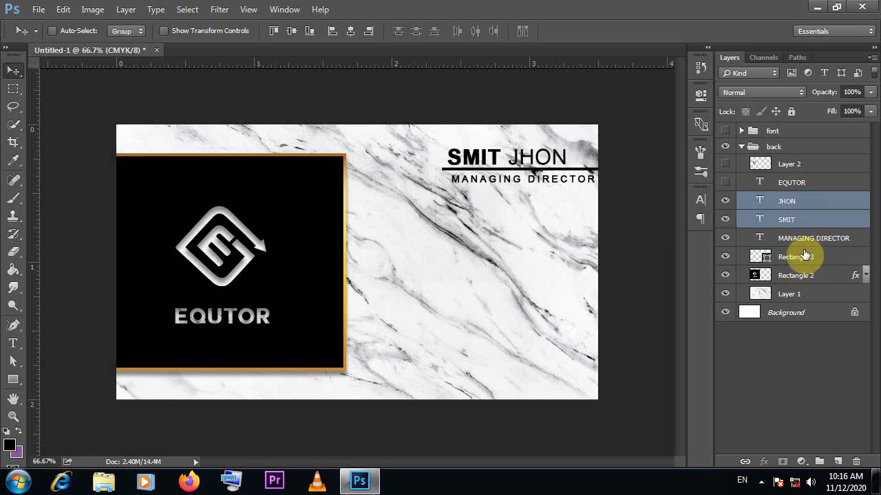
left_click_drag(515, 150, 540, 146)
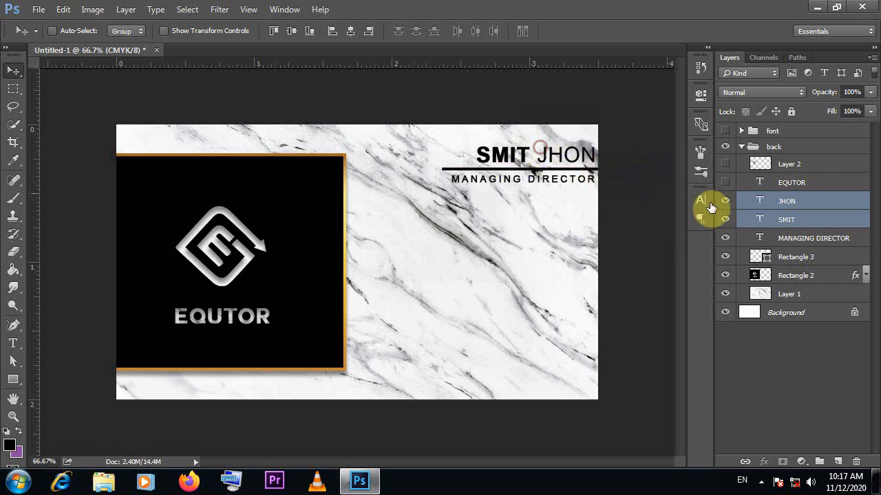
left_click(802, 258)
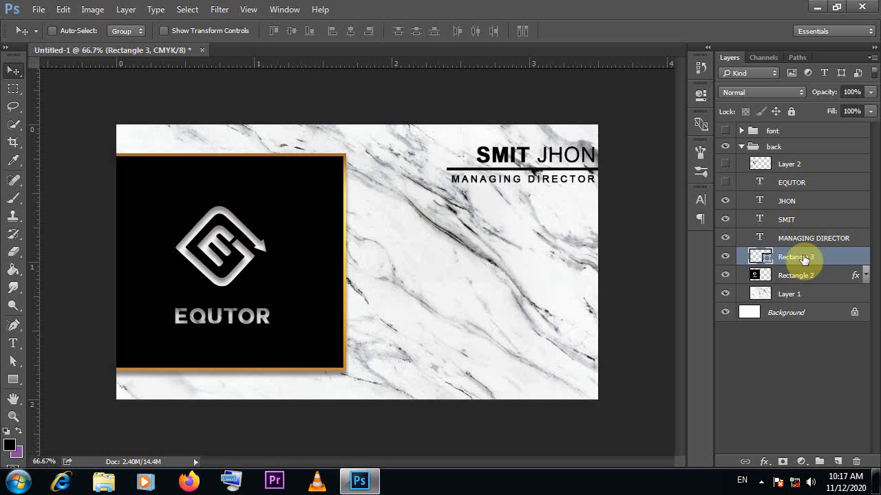
Add the cardholder's phone number below the job title and duplicate it as a second line directly beneath
key("t")
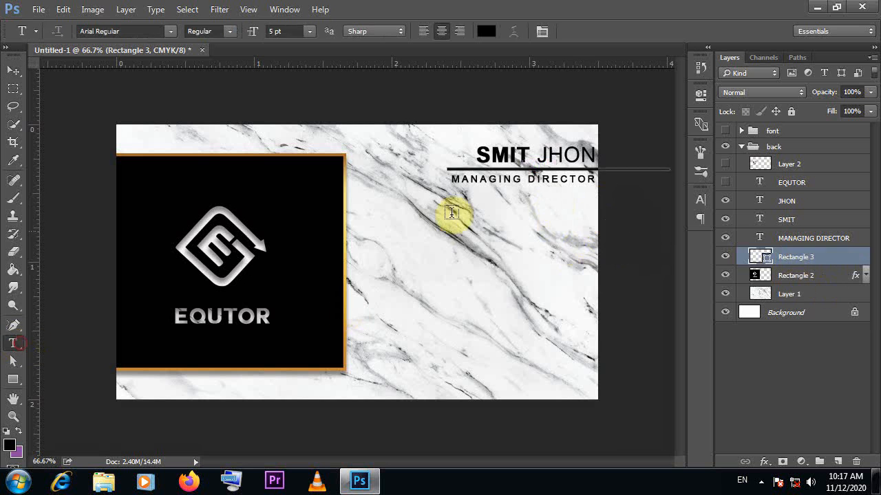
left_click(435, 232)
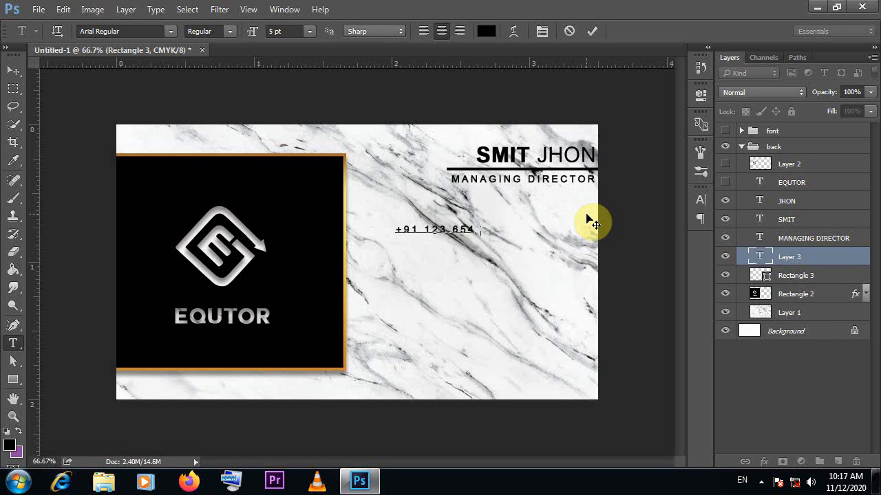
left_click(591, 31)
left_click(13, 71)
left_click_drag(458, 236, 507, 243)
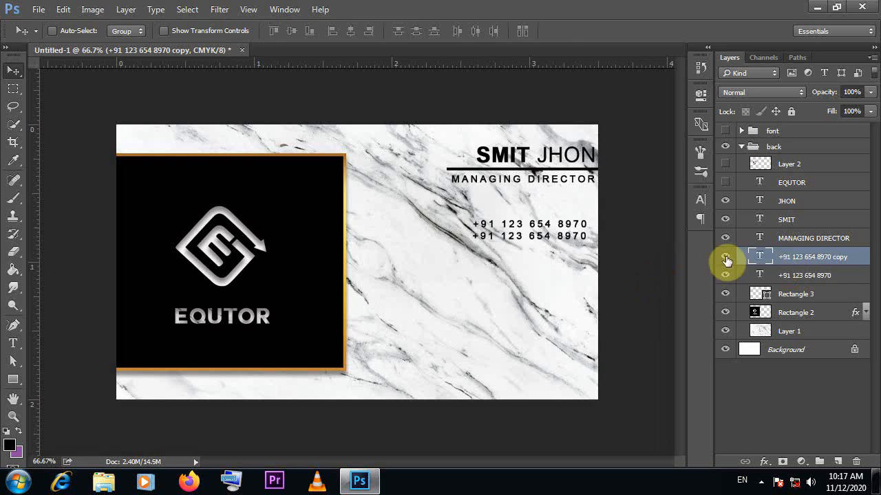
Add the postal address as a 5 pt text line and place it below the phone numbers
left_click(14, 344)
left_click(366, 265)
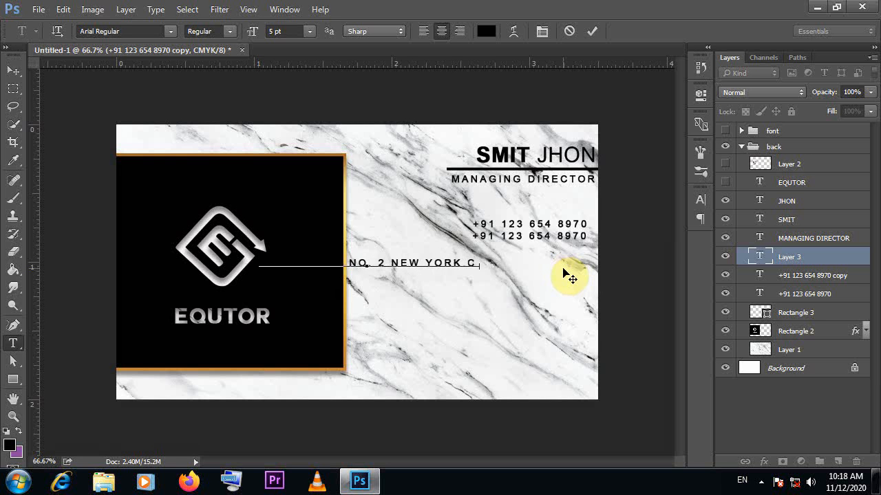
left_click(590, 28)
left_click(14, 71)
left_click_drag(421, 260, 523, 254)
Break the address into two lines with the city on the second, right-align it, and move it under the phone numbers
left_click(13, 343)
left_click(480, 257)
key("Return")
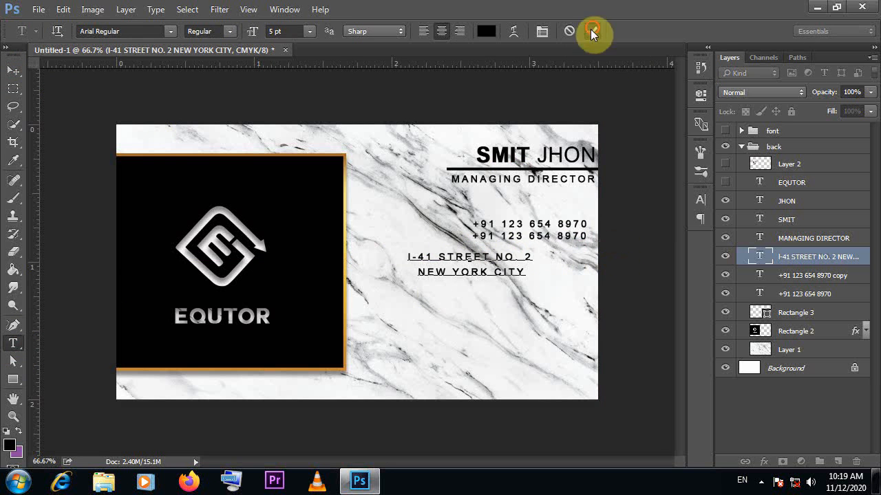
left_click(594, 32)
left_click(459, 31)
left_click(14, 71)
left_click_drag(465, 258, 568, 249)
Remove the extra space ending the address's first line and move the address slightly down, flush with the phone numbers
left_click(13, 344)
left_click(588, 253)
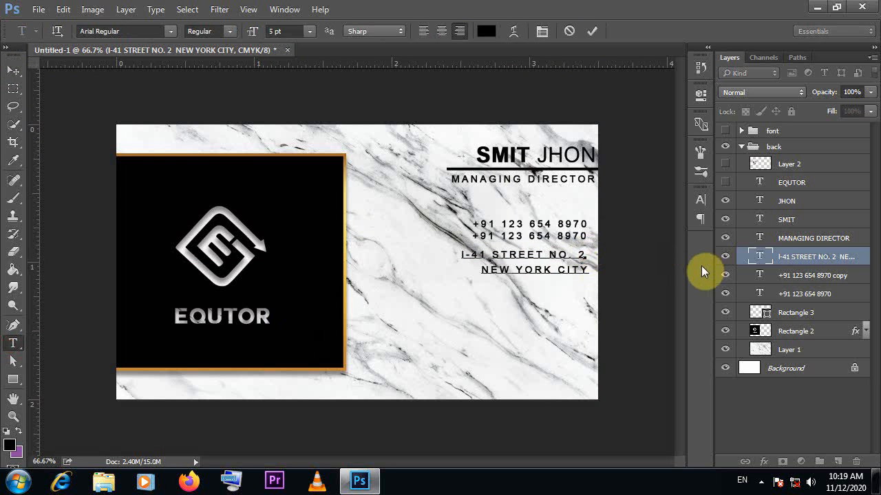
left_click(592, 31)
left_click(14, 71)
left_click_drag(565, 267, 570, 275)
Add the contact's e-mail address as right-aligned text and place it below the postal address
left_click(14, 341)
left_click(402, 303)
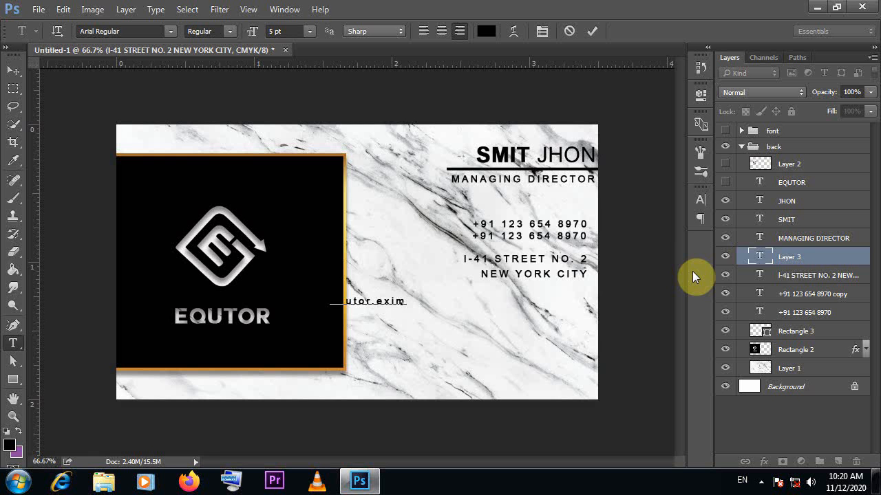
type("mail.com")
left_click(13, 71)
left_click_drag(401, 307, 578, 308)
left_click(13, 343)
left_click(421, 326)
type("www.equto")
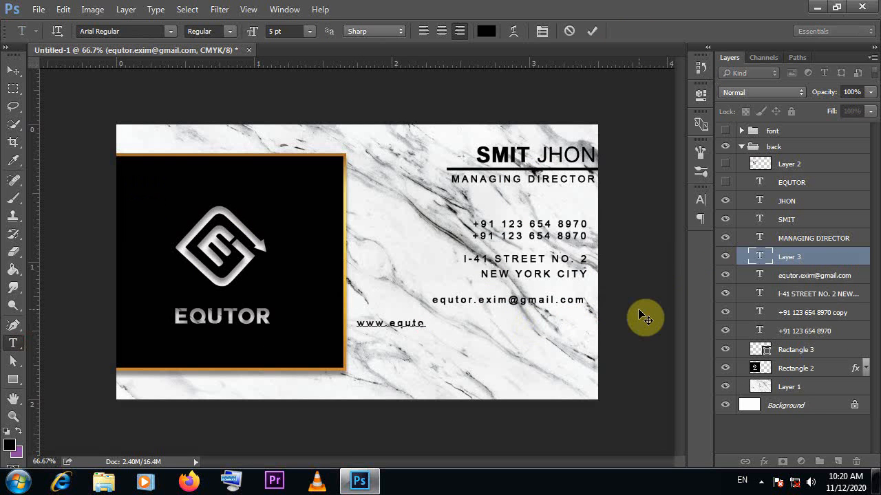
type("rexim.com")
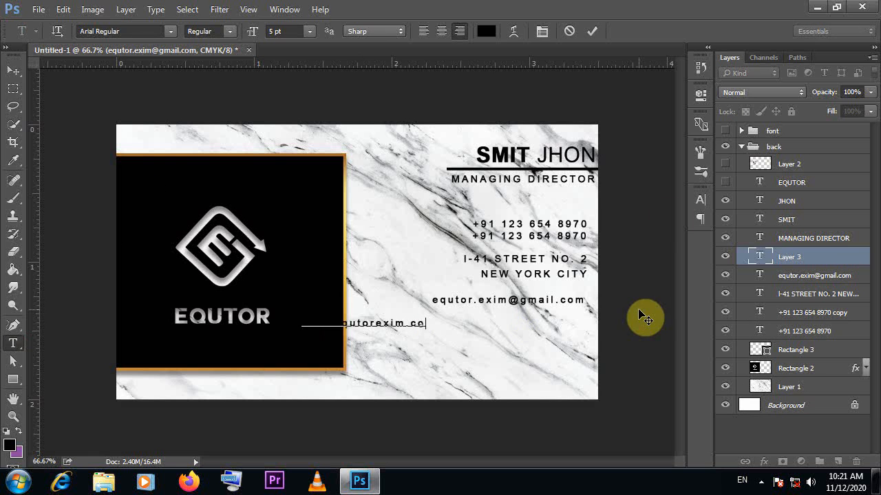
left_click(13, 70)
left_click_drag(392, 324, 550, 314)
key("t")
left_click(411, 376)
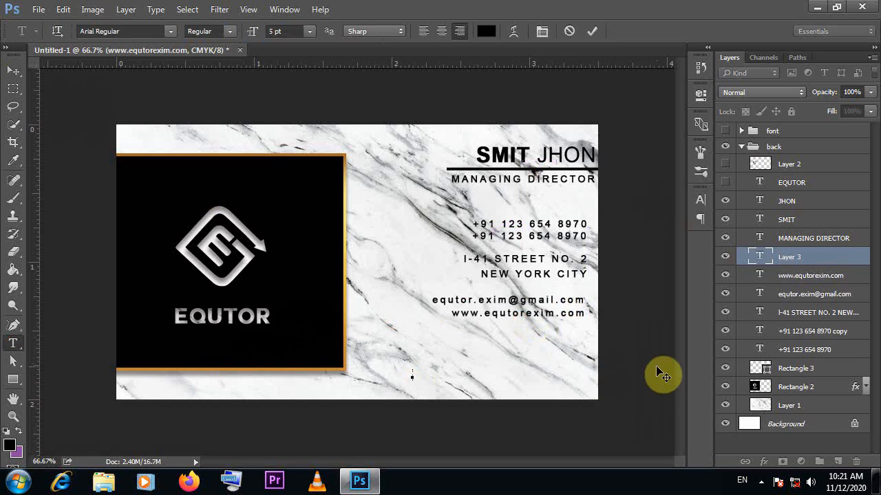
left_click(566, 33)
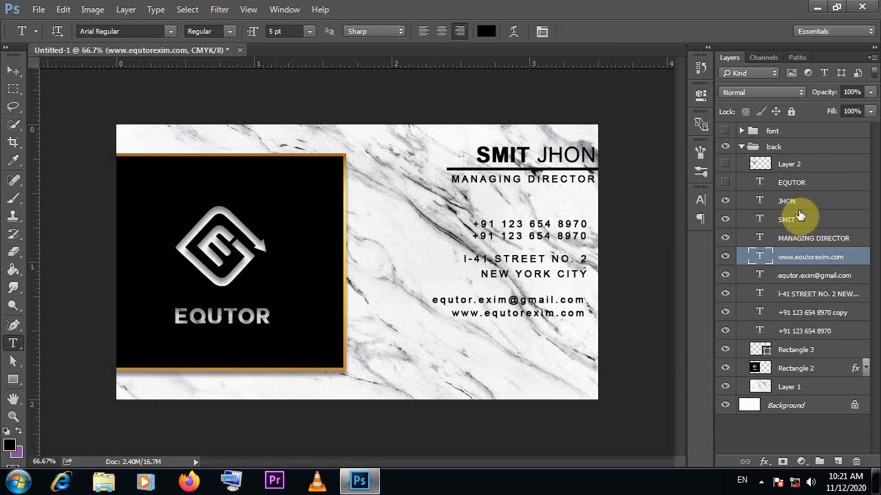
Move all the contact text, from the phone numbers to the website, slightly down together
left_click(816, 238)
left_click(819, 258)
left_click(808, 331, "shift")
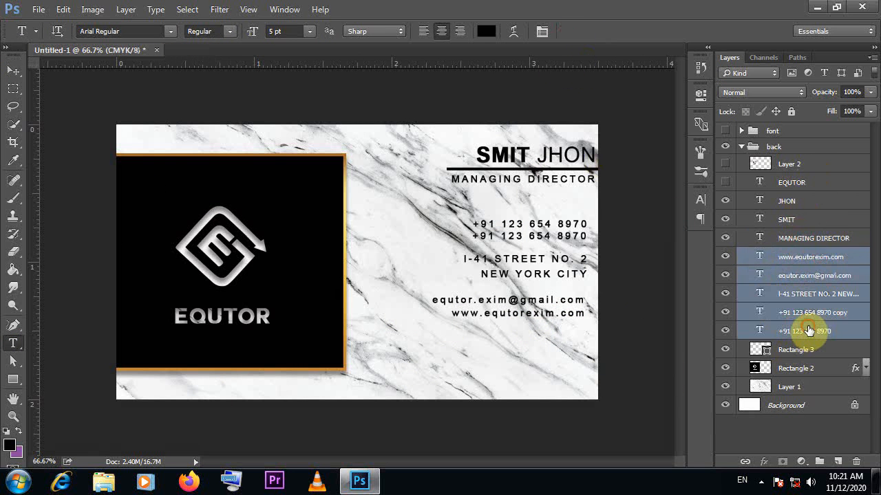
left_click(13, 71)
left_click_drag(534, 289, 535, 298)
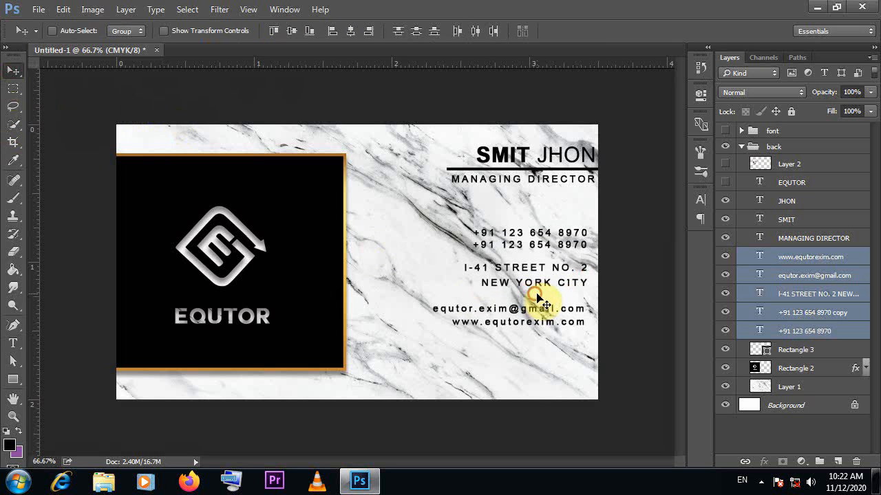
Select the name, job title and underline layers and move them left on the card
left_click(822, 237)
left_click(806, 220, "ctrl")
left_click(804, 202, "ctrl")
left_click(803, 186, "ctrl")
left_click(802, 185, "ctrl")
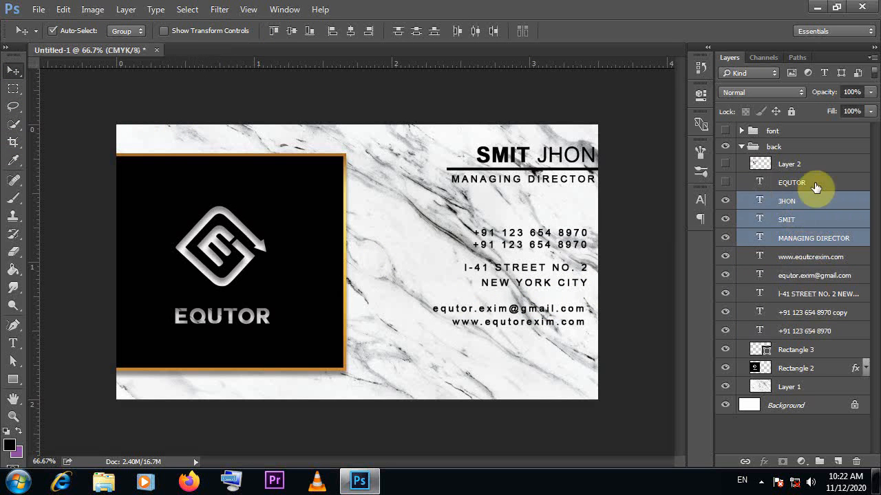
left_click(784, 346, "ctrl")
left_click_drag(562, 167, 513, 156)
Nudge the name, job title and underline sideways so the name starts level with the job title
left_click(795, 220)
left_click(805, 205, "ctrl")
left_click(817, 240, "ctrl")
key("shift+Right")
left_click(806, 353)
key("shift+Right")
left_click(791, 208, "ctrl")
left_click(793, 218, "ctrl")
left_click(800, 345, "ctrl")
Save the card as a layered Photoshop PSD in the ceramic folder, with a file name beginning with equto
left_click(39, 10)
left_click(374, 222)
left_click(39, 10)
left_click(69, 150)
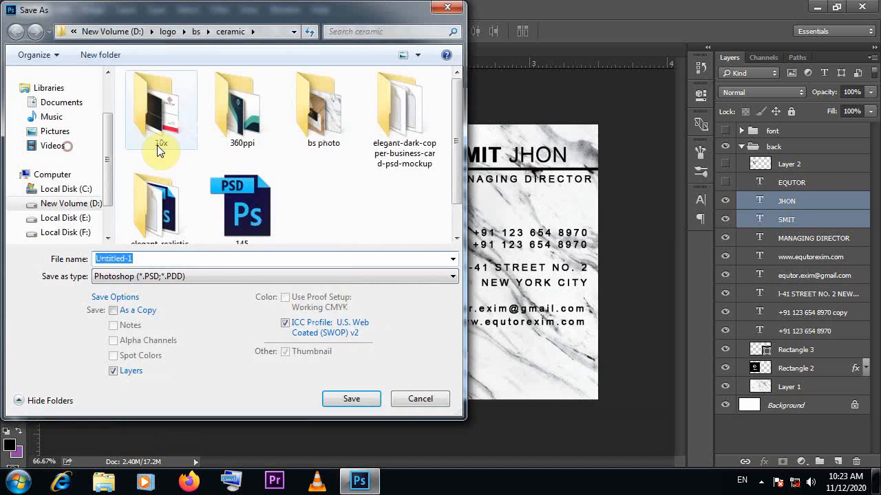
type("equto")
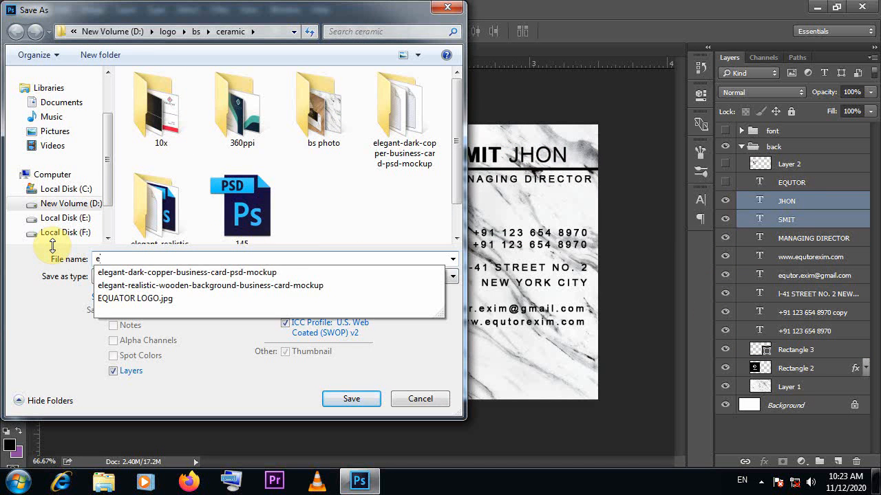